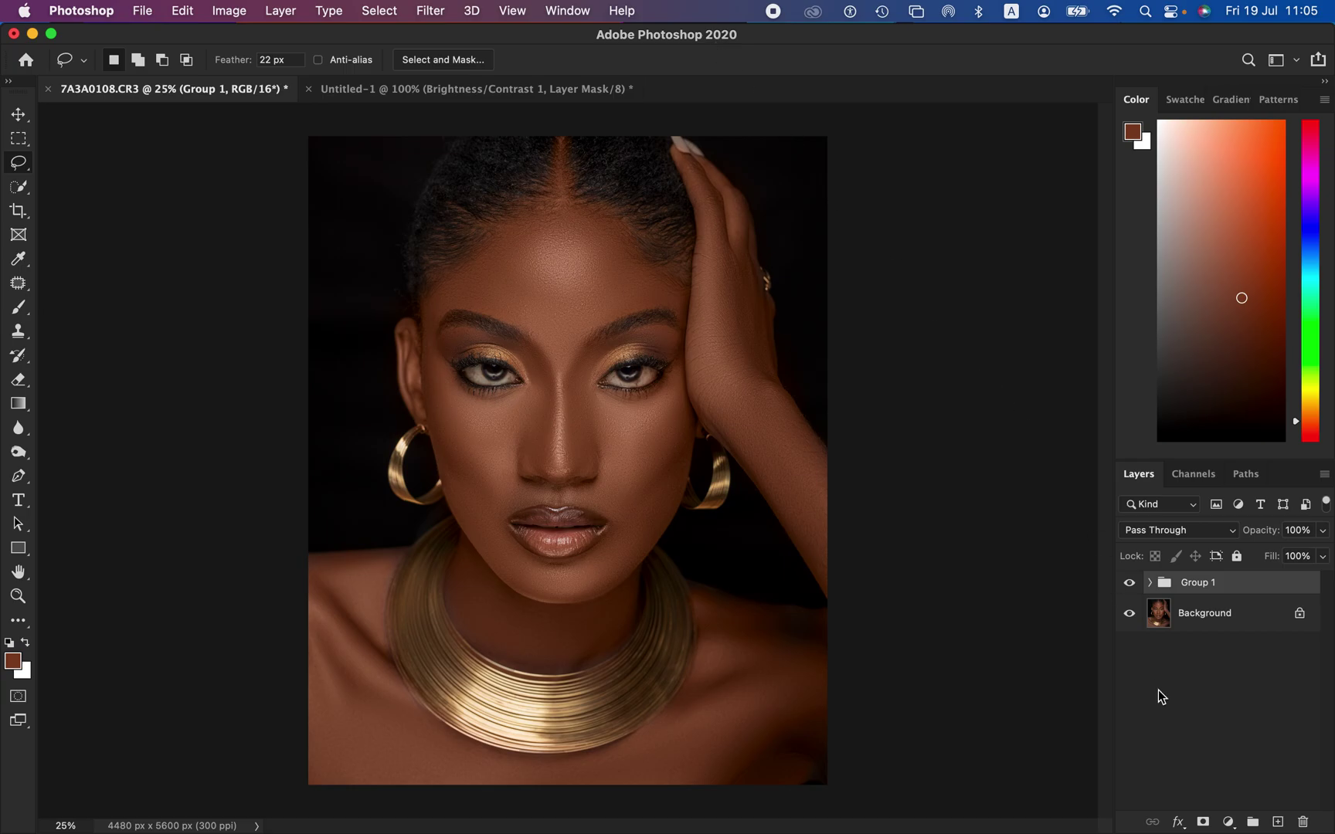
Compare the portrait with and without Group 1, and delete the group so only the Background layer remains.
click(1129, 585)
click(1129, 585)
click(1129, 585)
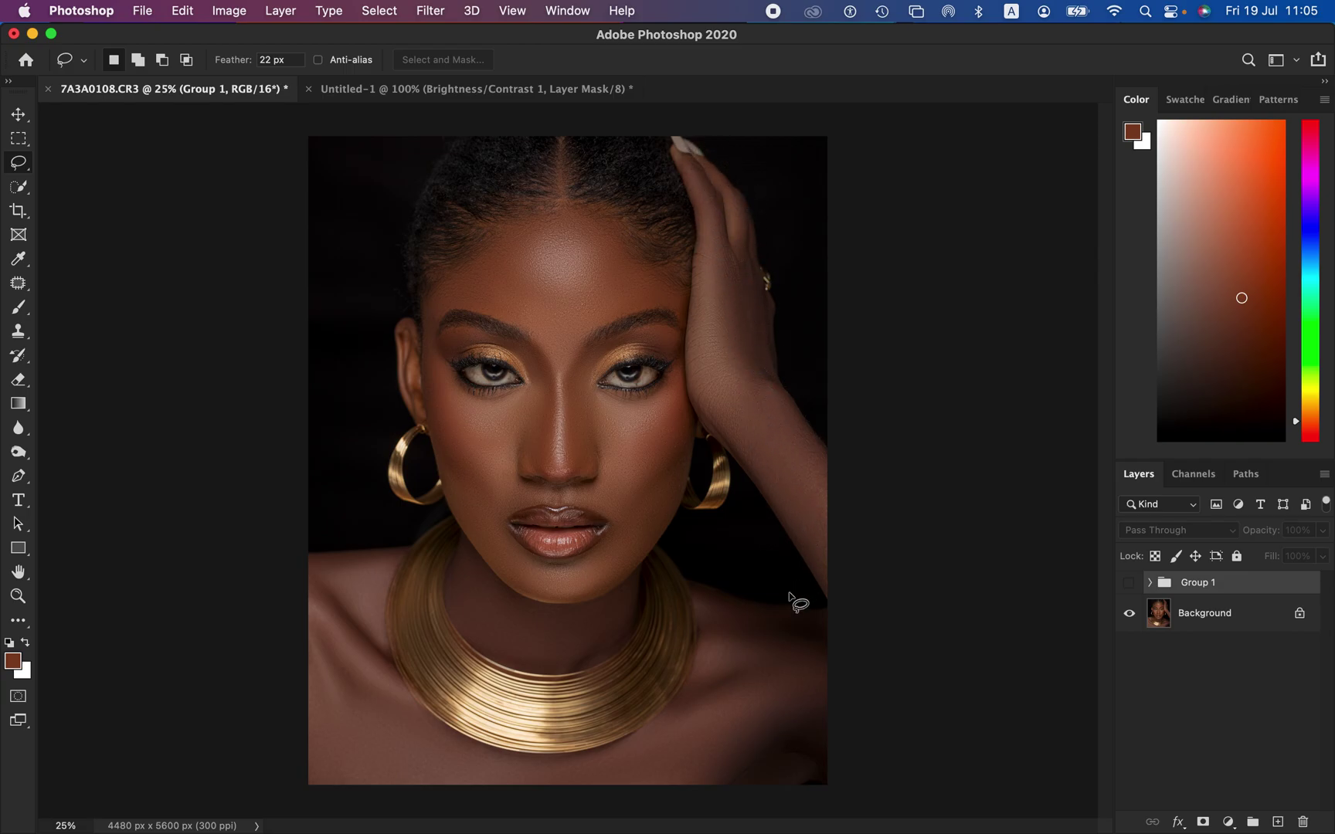
click(1129, 585)
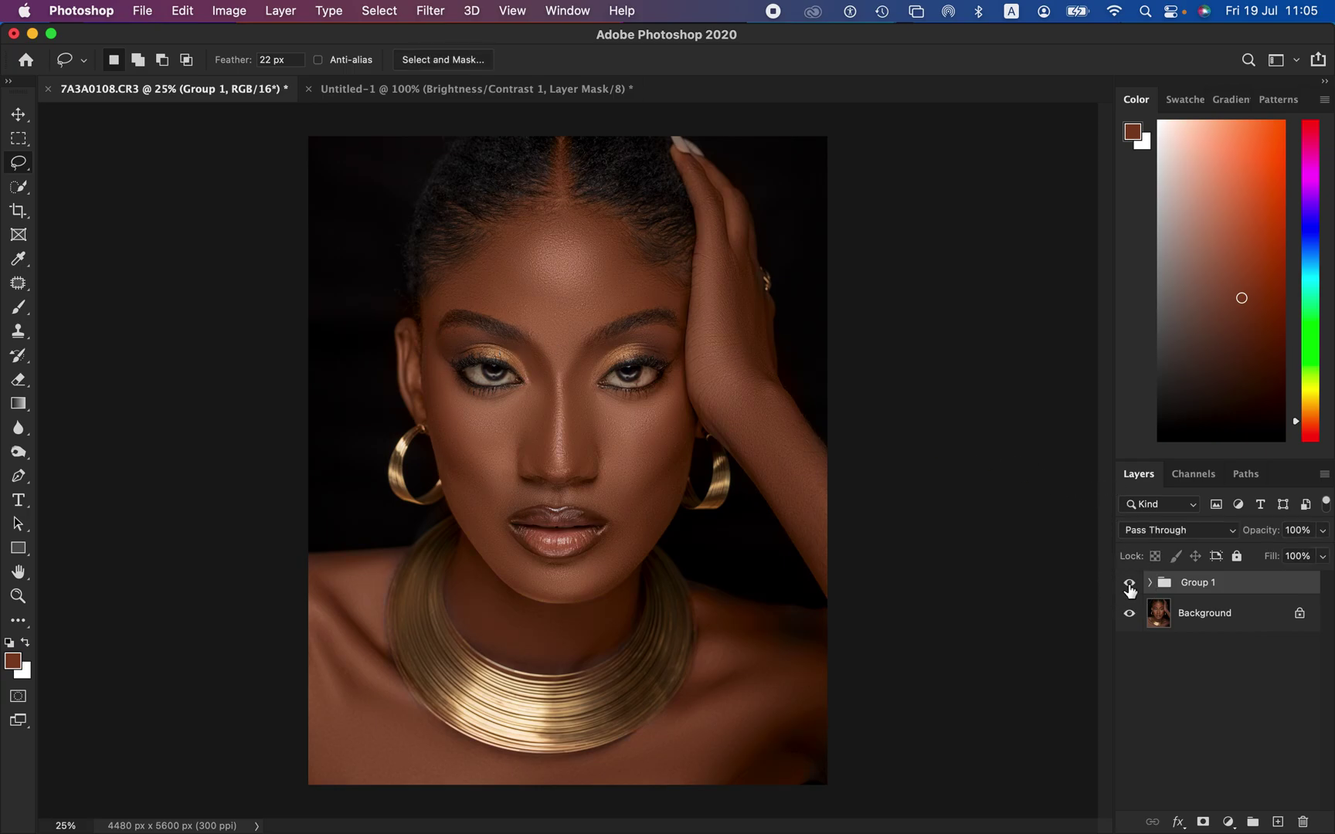
drag(1215, 594, 1303, 825)
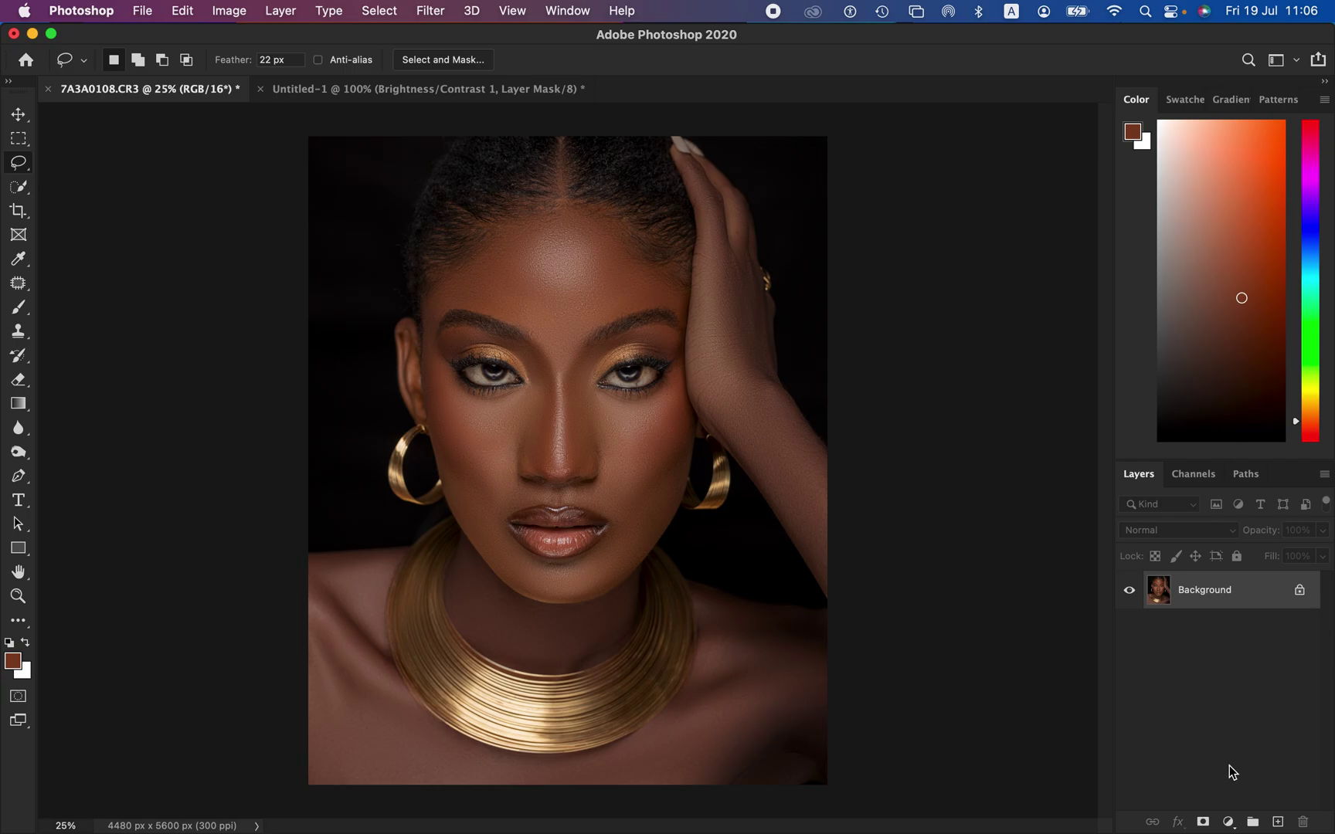
Add a Gradient Map adjustment layer above the Background and hide it.
click(1227, 823)
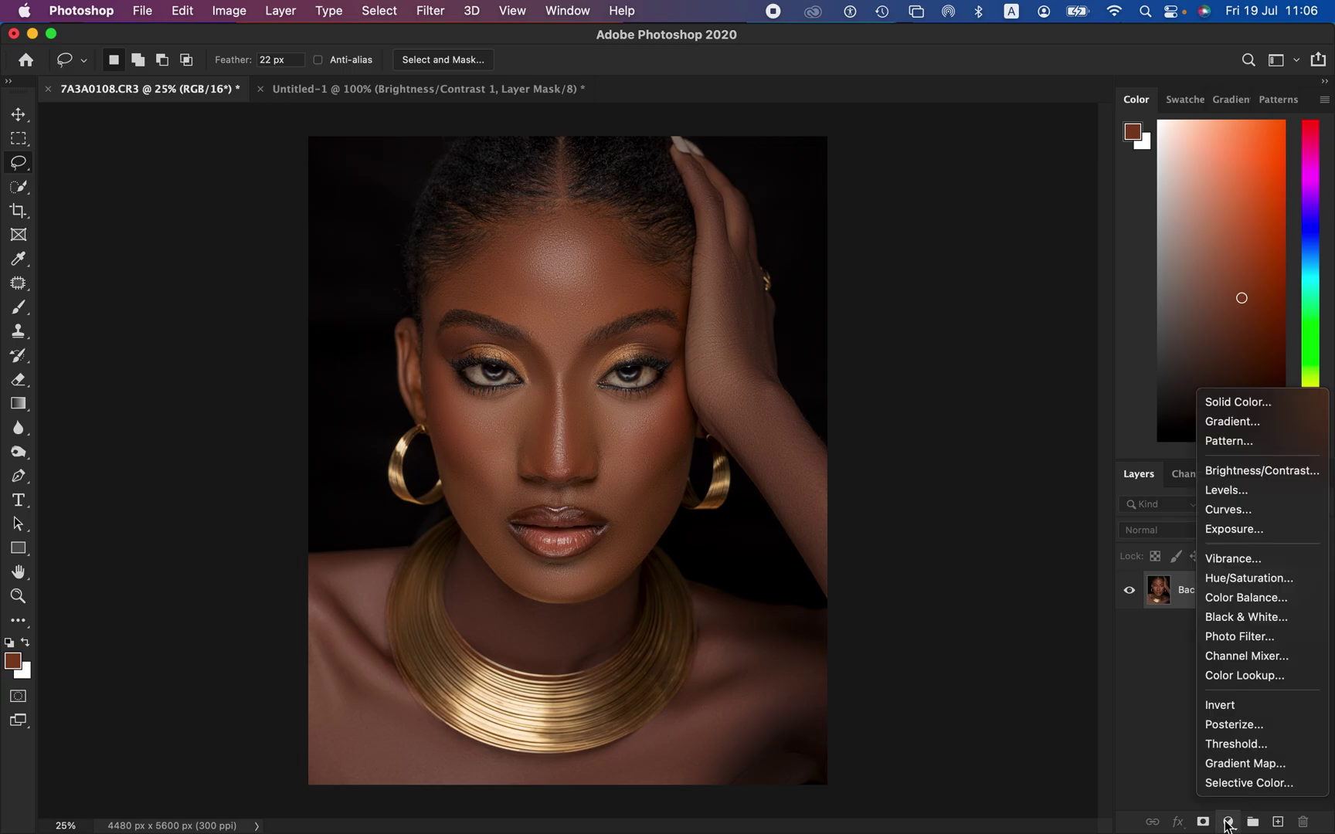
click(1230, 768)
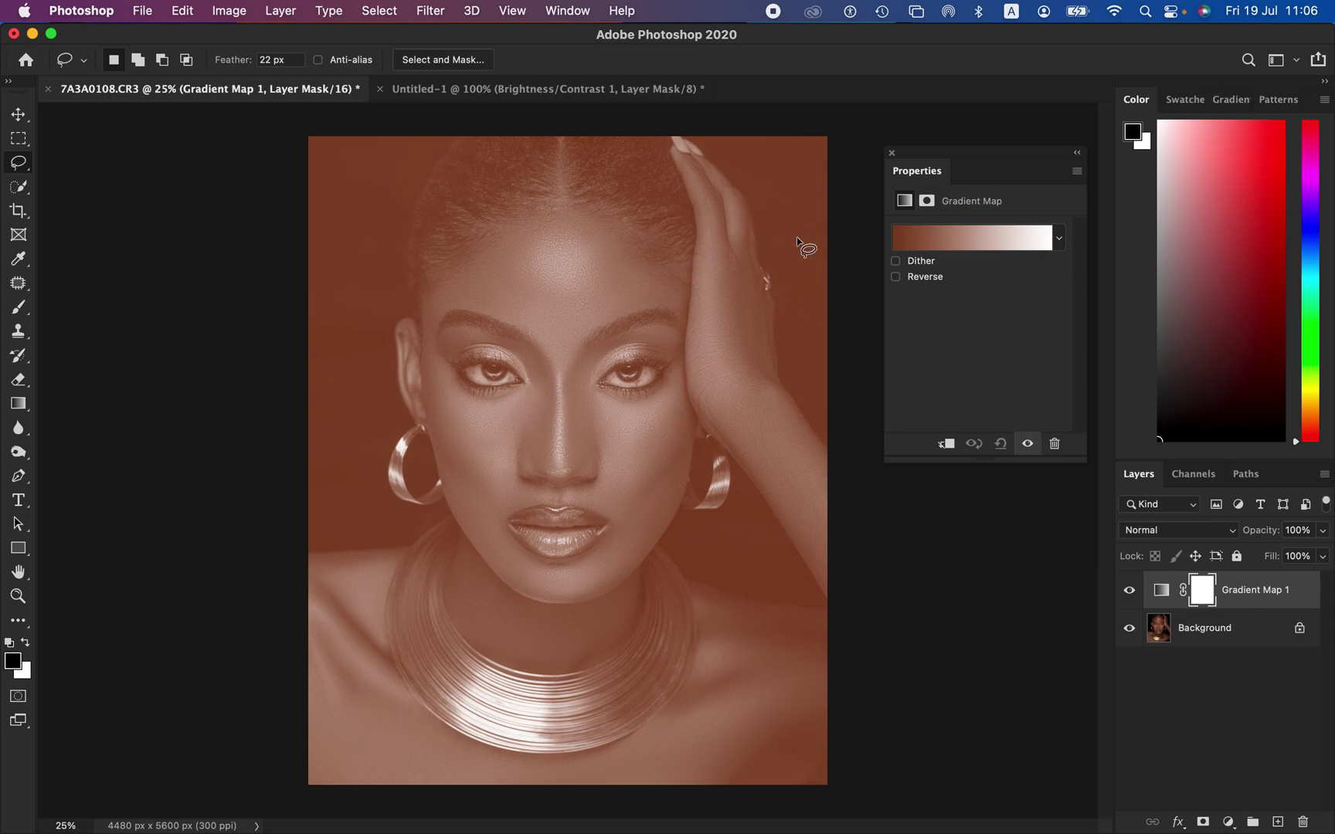
click(1129, 591)
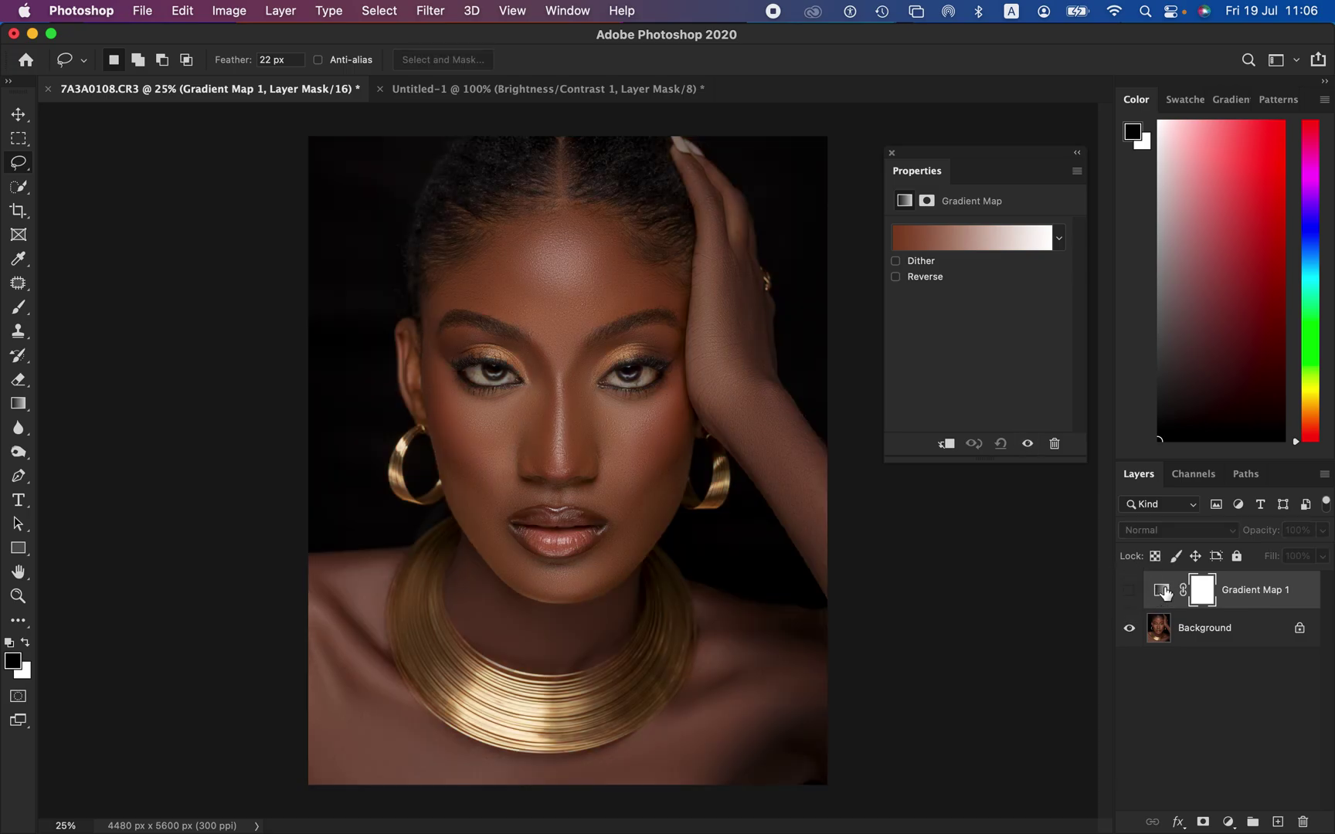
Open the Gradient Map's gradient for editing and keep the eyedropper sample size at 5 by 5 Average.
click(1161, 593)
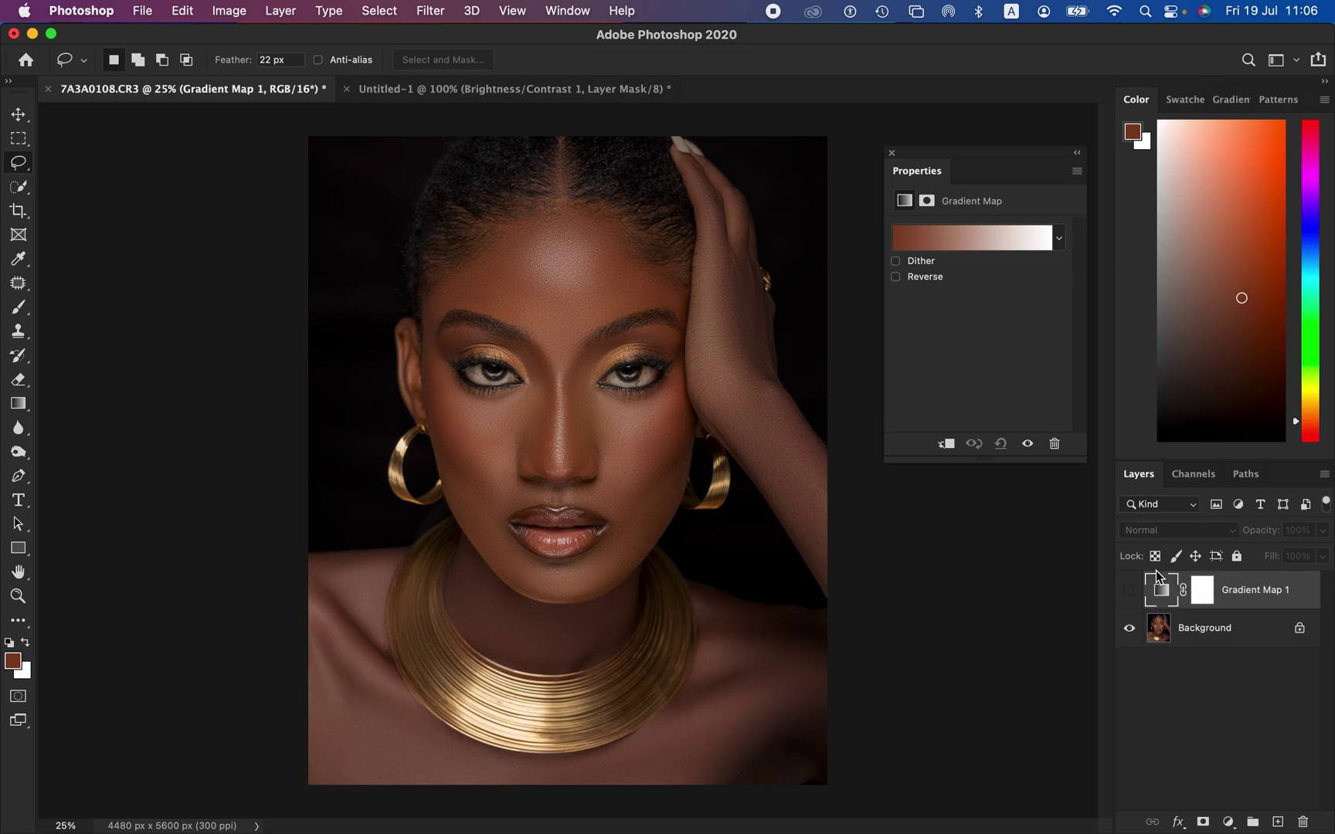
click(961, 236)
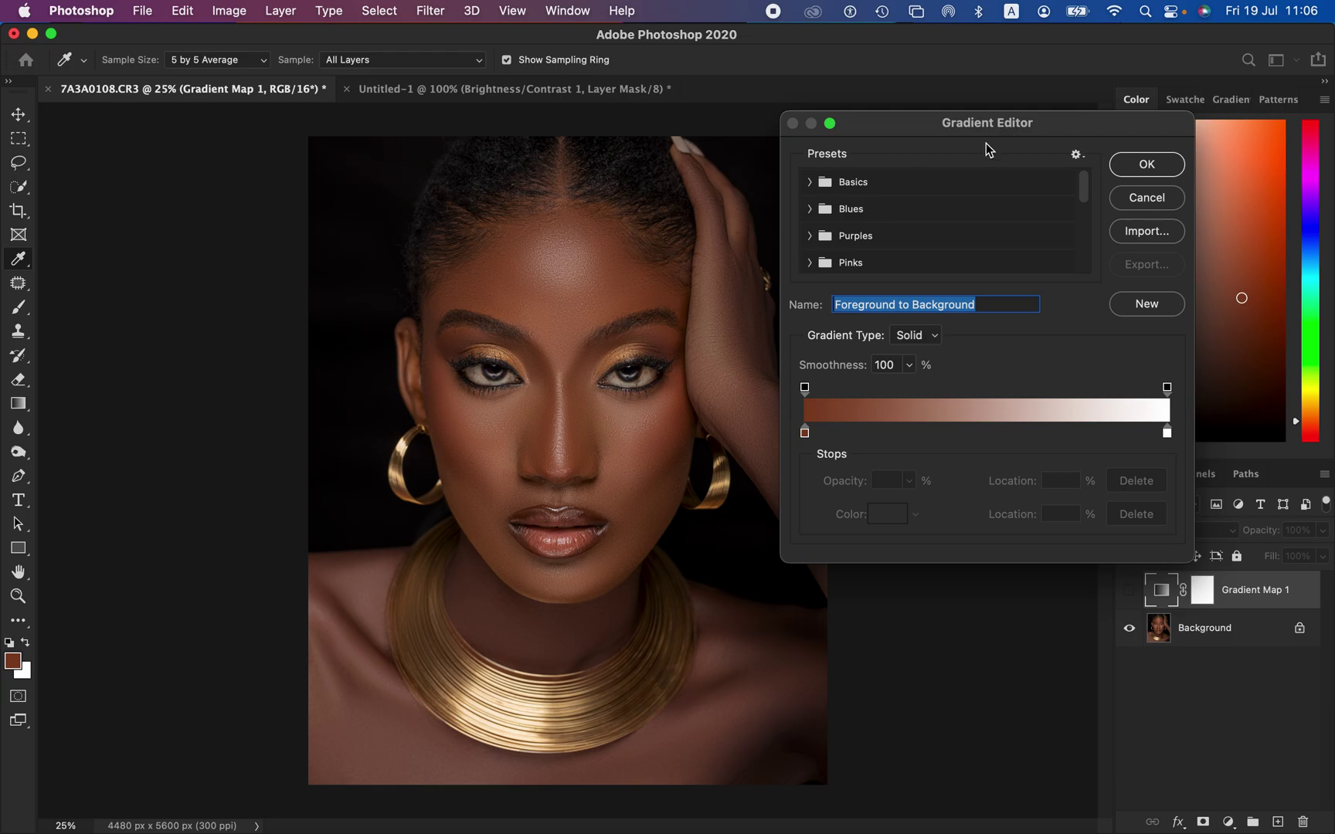
click(223, 62)
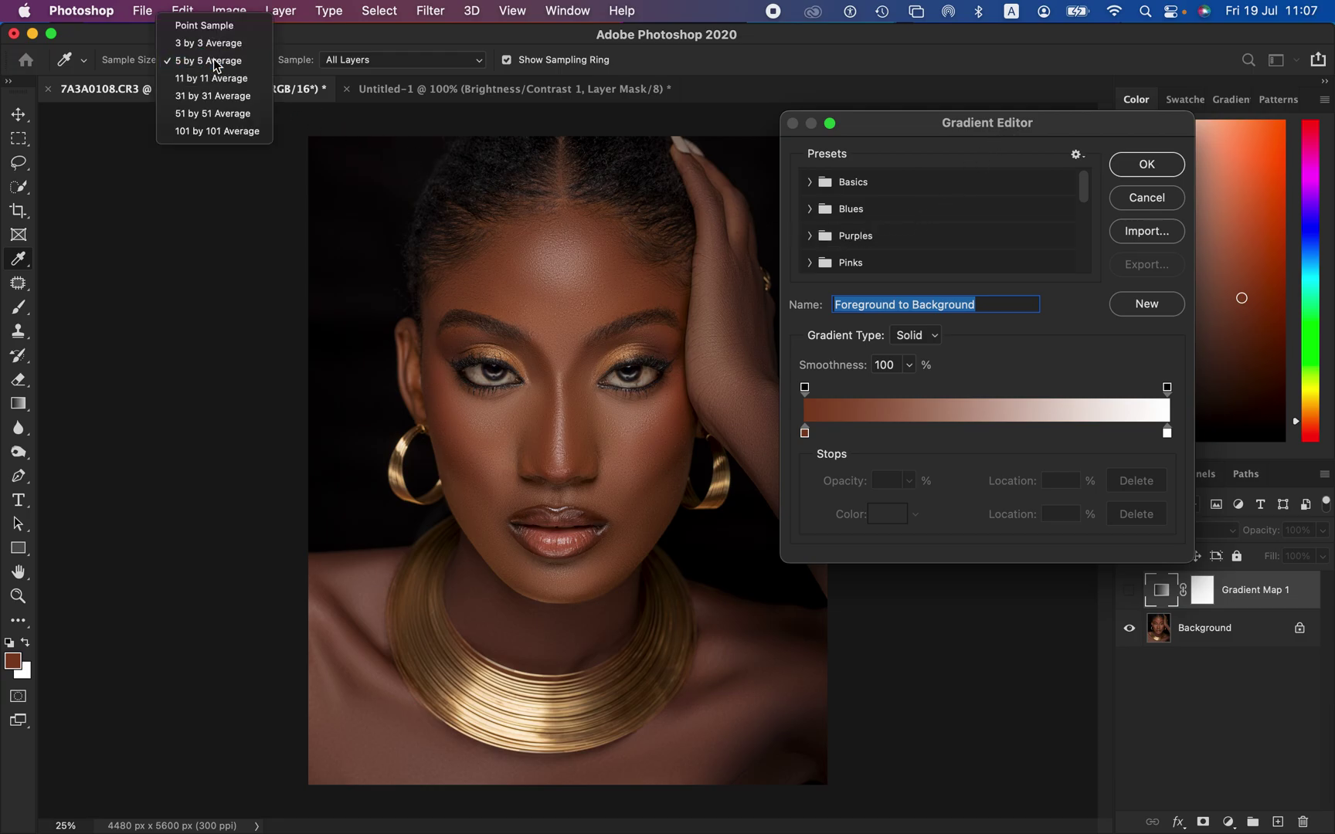
click(214, 59)
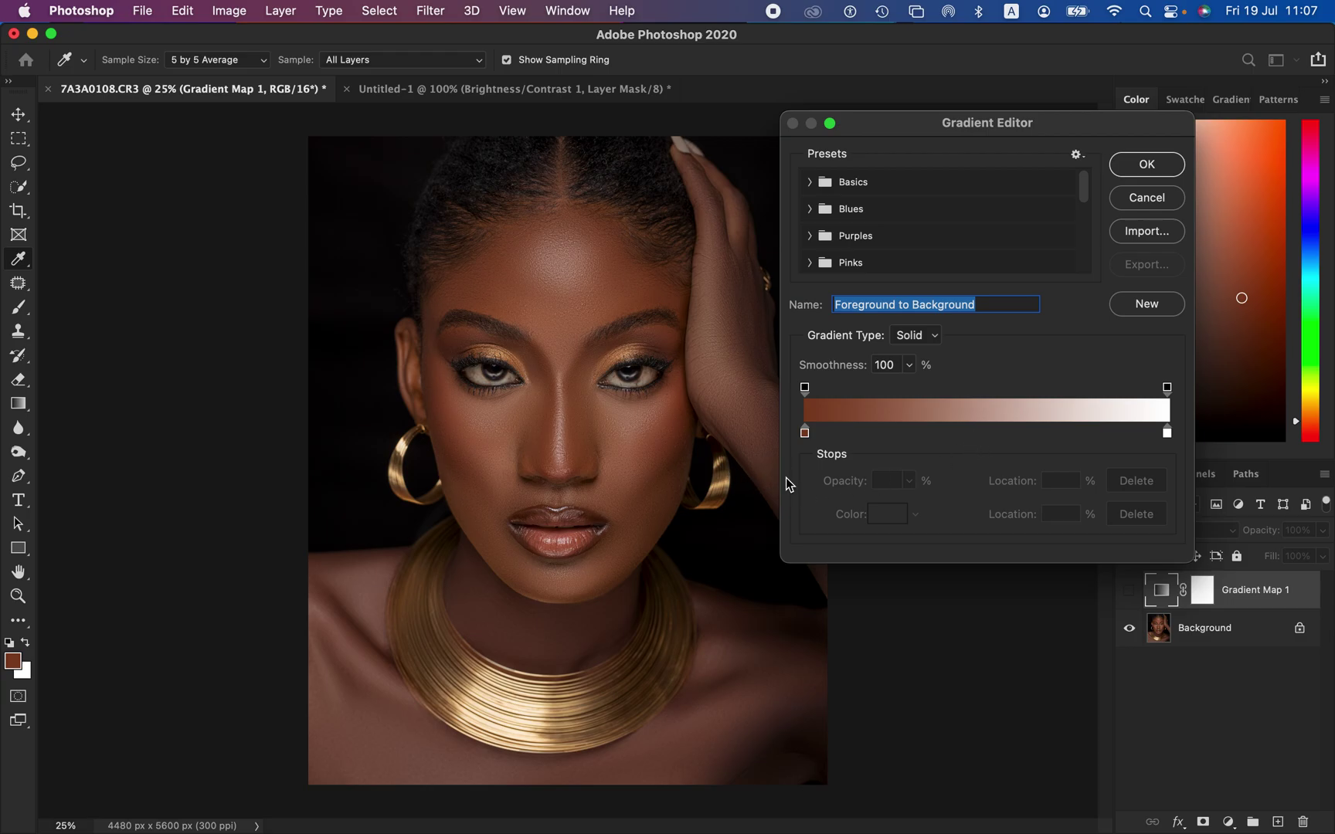
Set the gradient's 0% color stop to the dark skin tone 56341f sampled from the shaded cheek beside the earring.
click(805, 434)
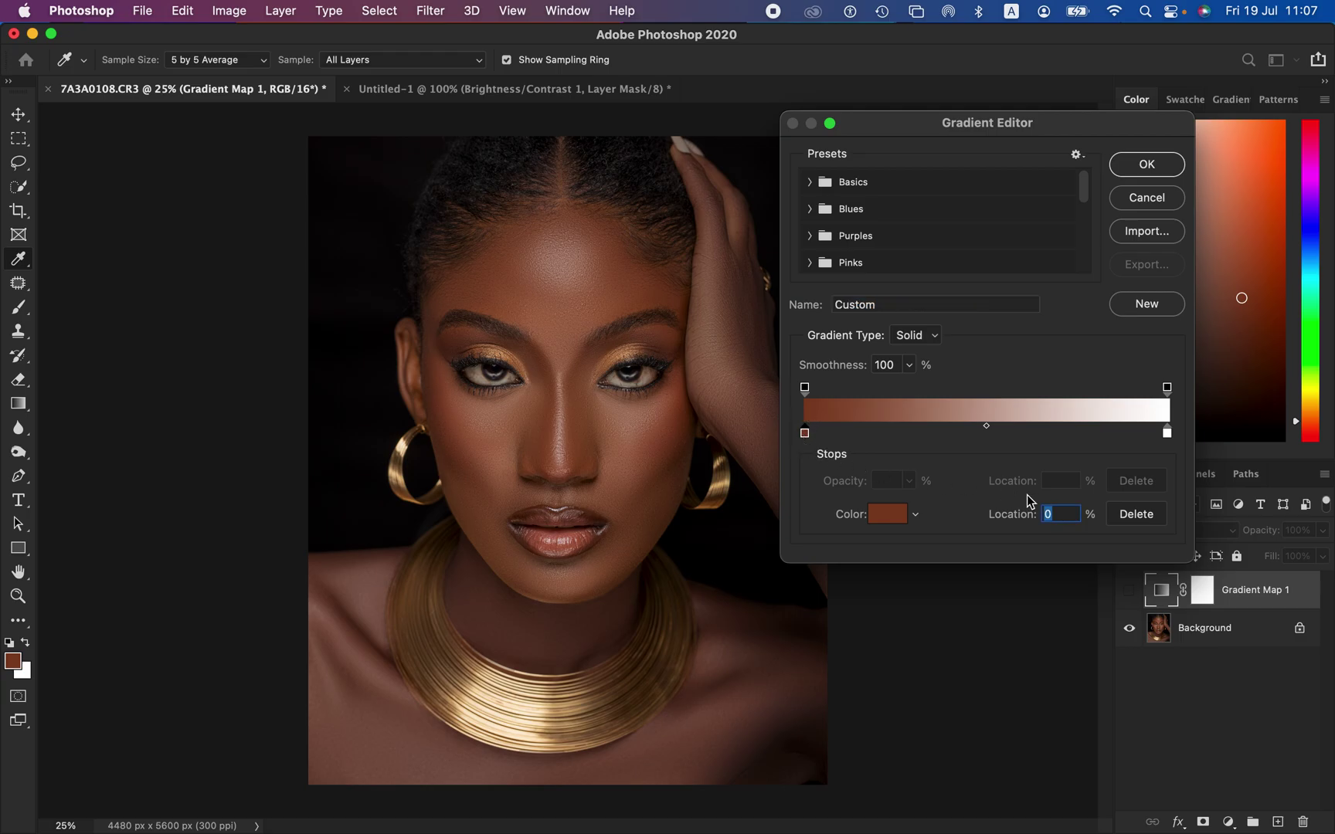
click(888, 517)
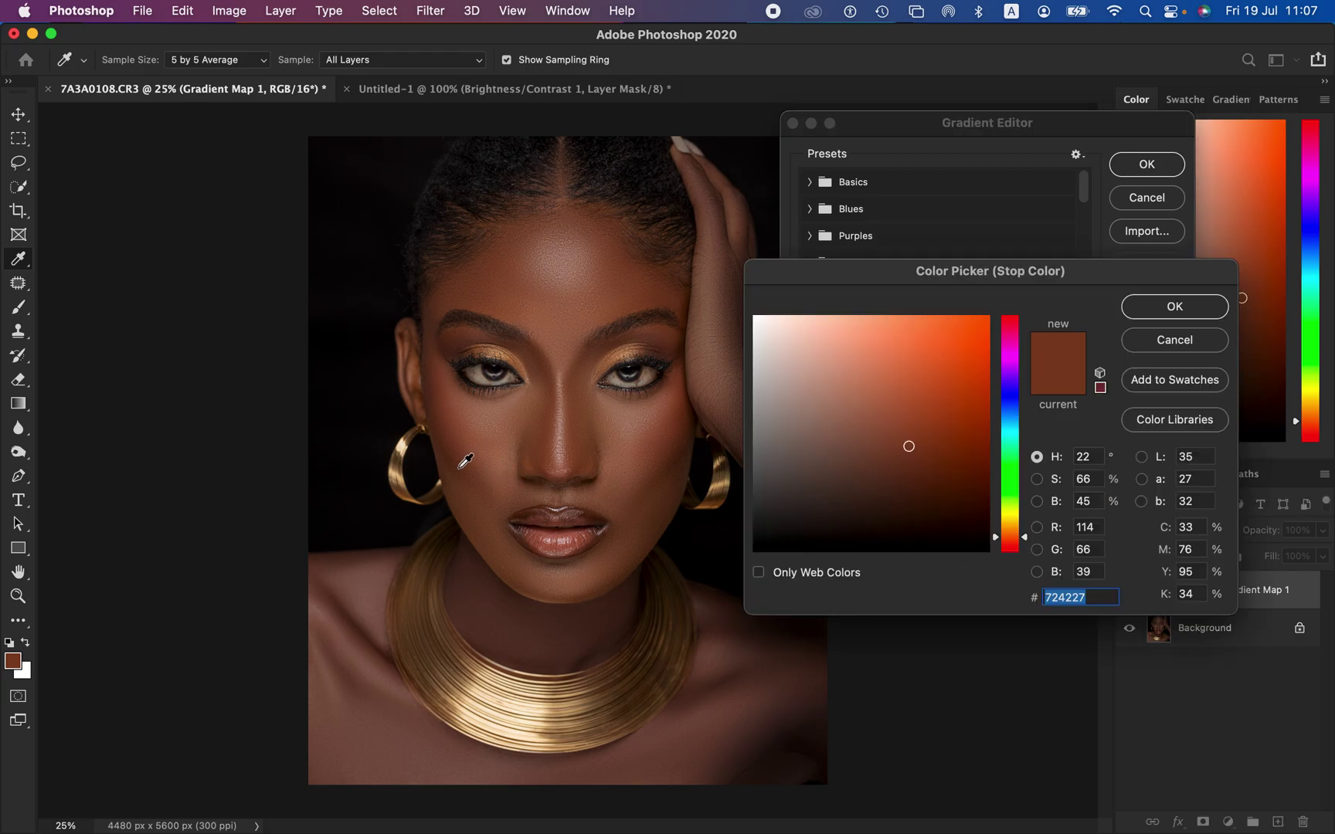
click(454, 462)
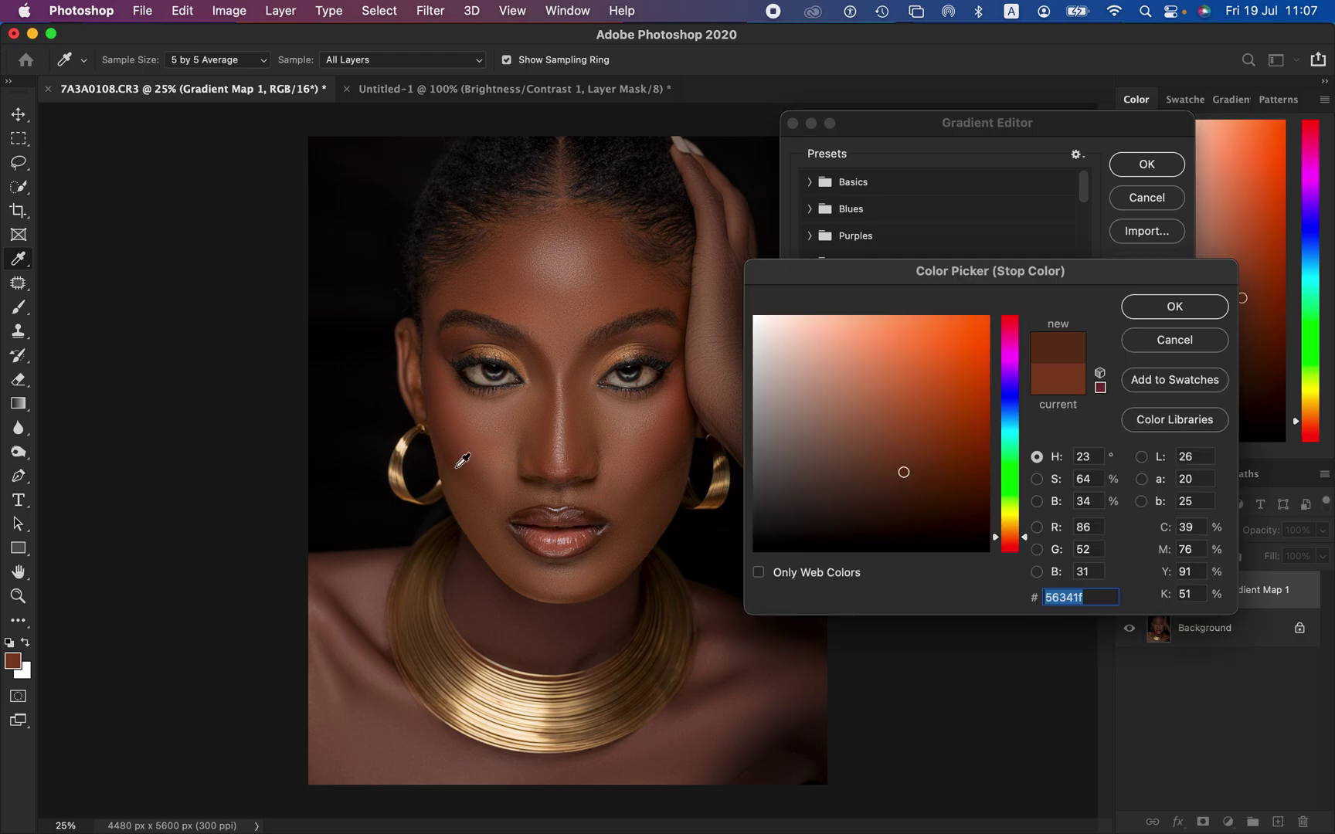
click(1174, 309)
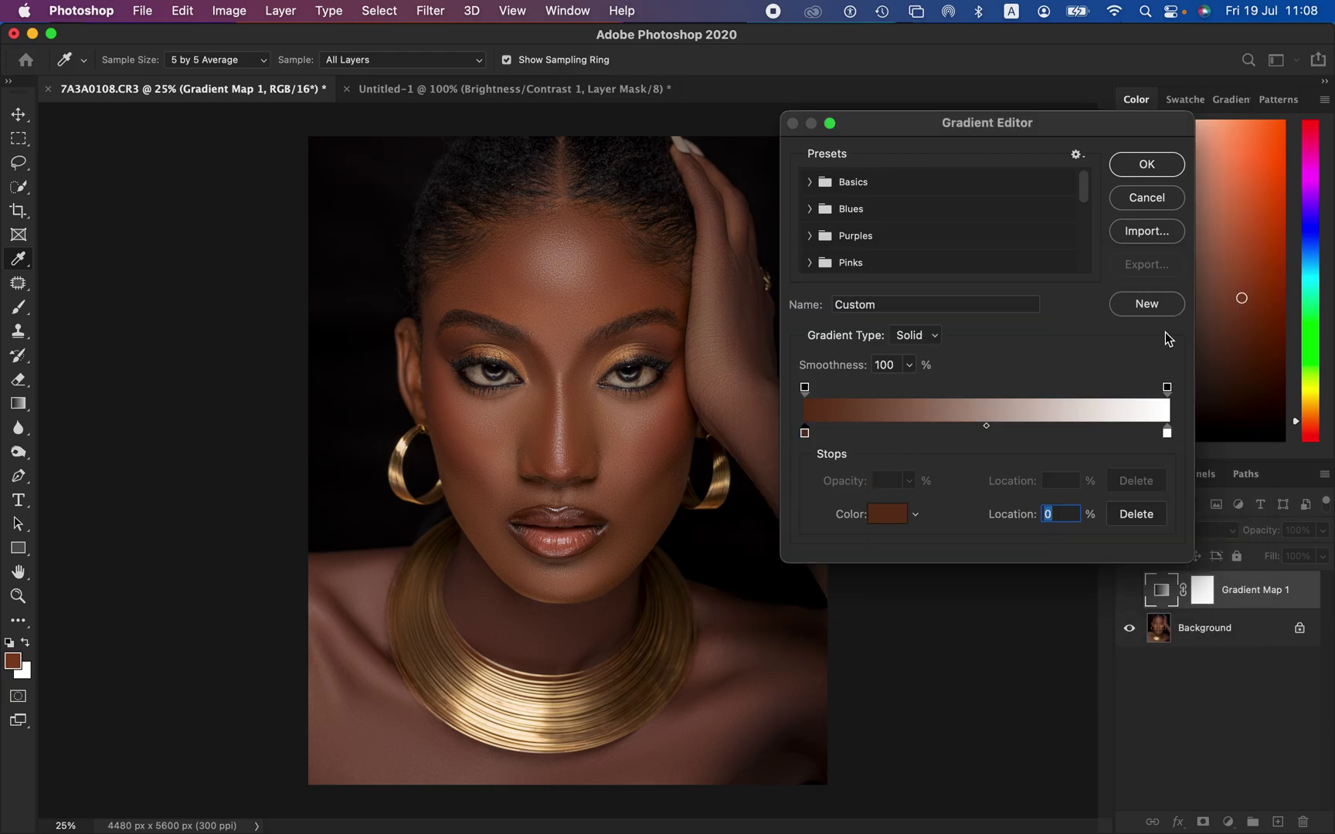
Set the gradient's 100% color stop to the highlight tone a58676 sampled from the bridge of the nose.
click(1168, 434)
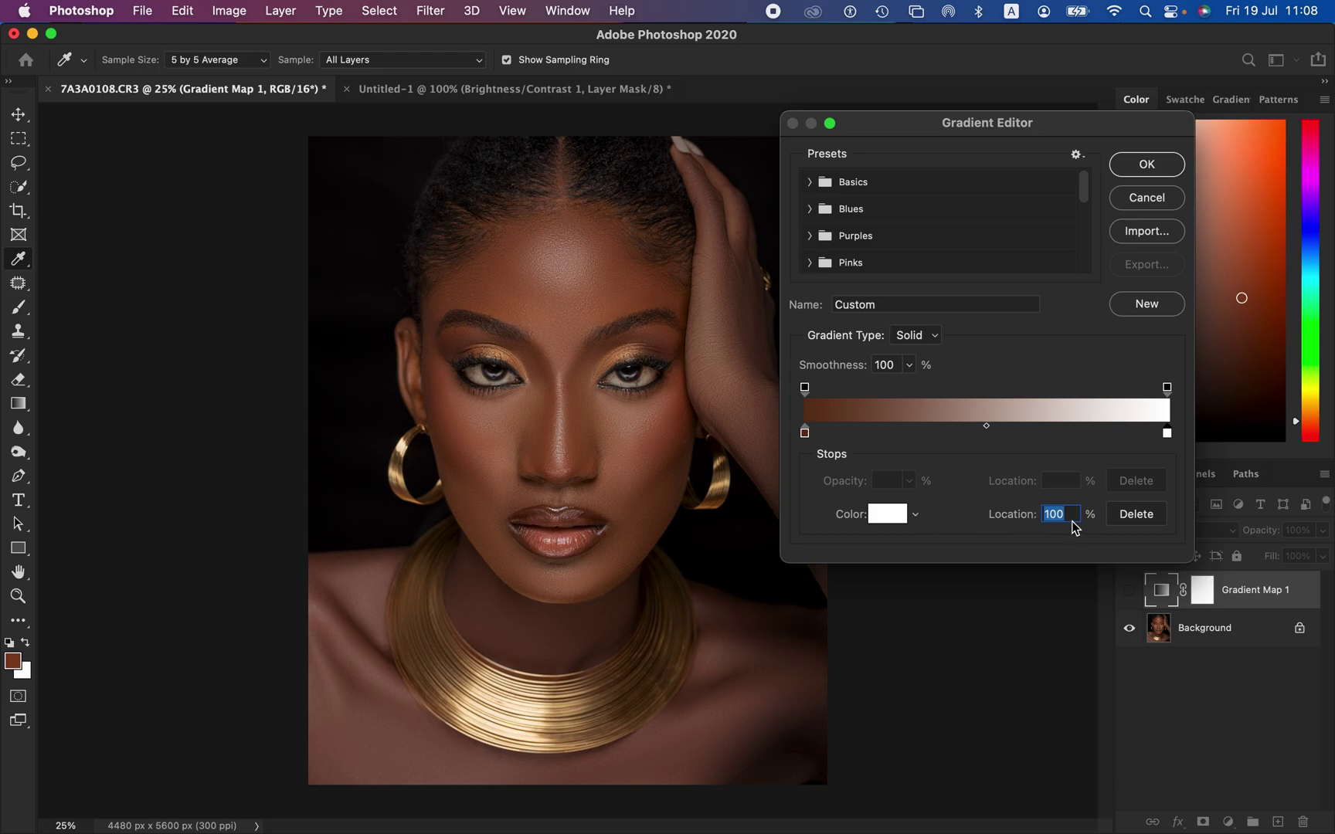
click(886, 522)
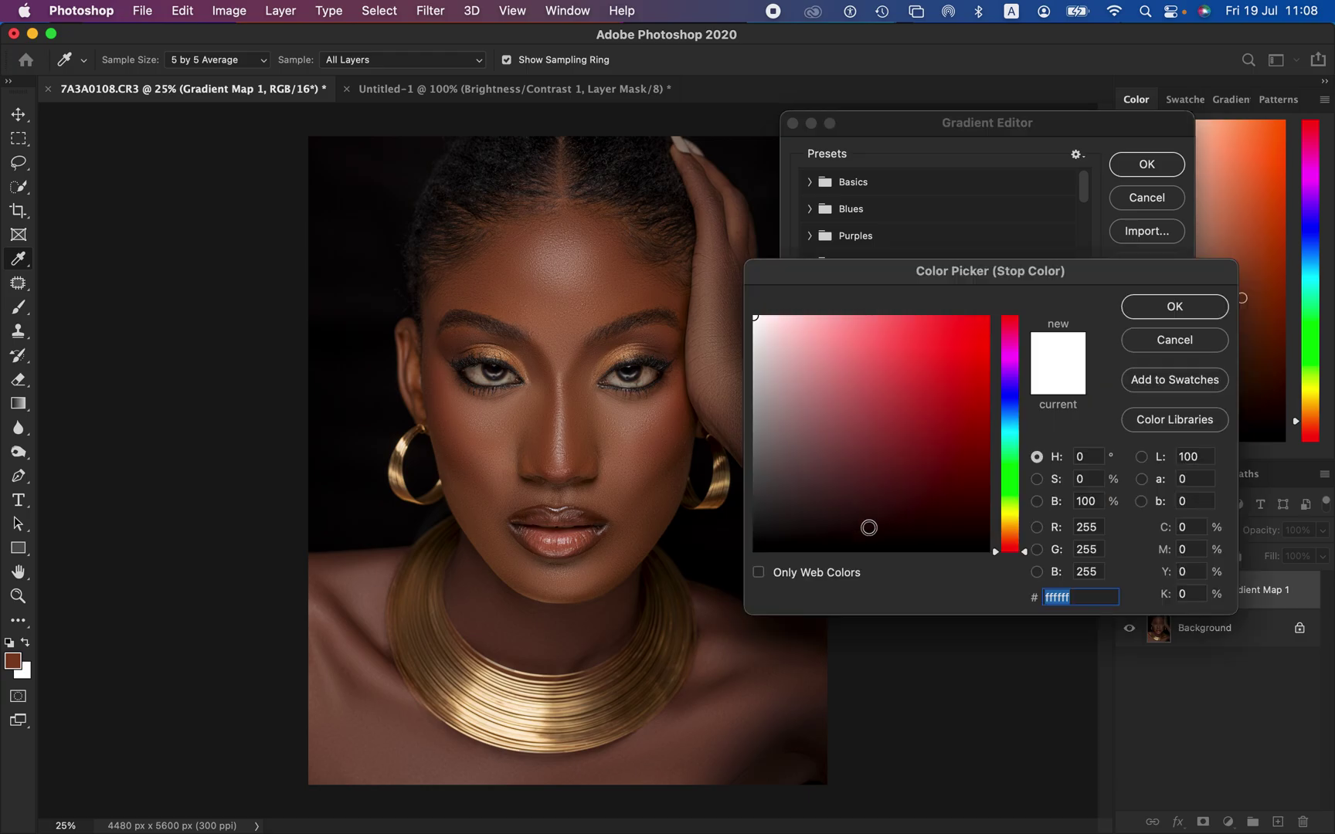
click(567, 415)
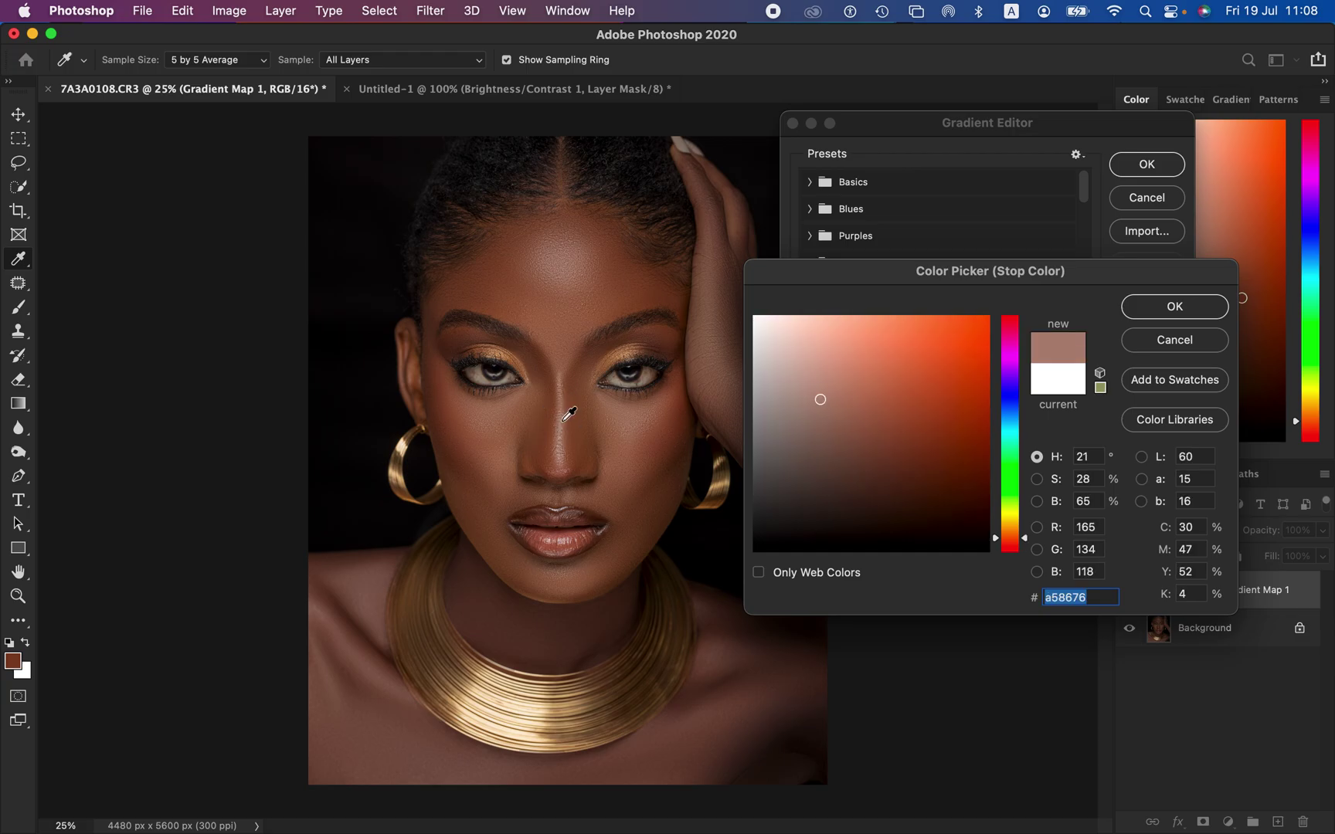
click(1176, 307)
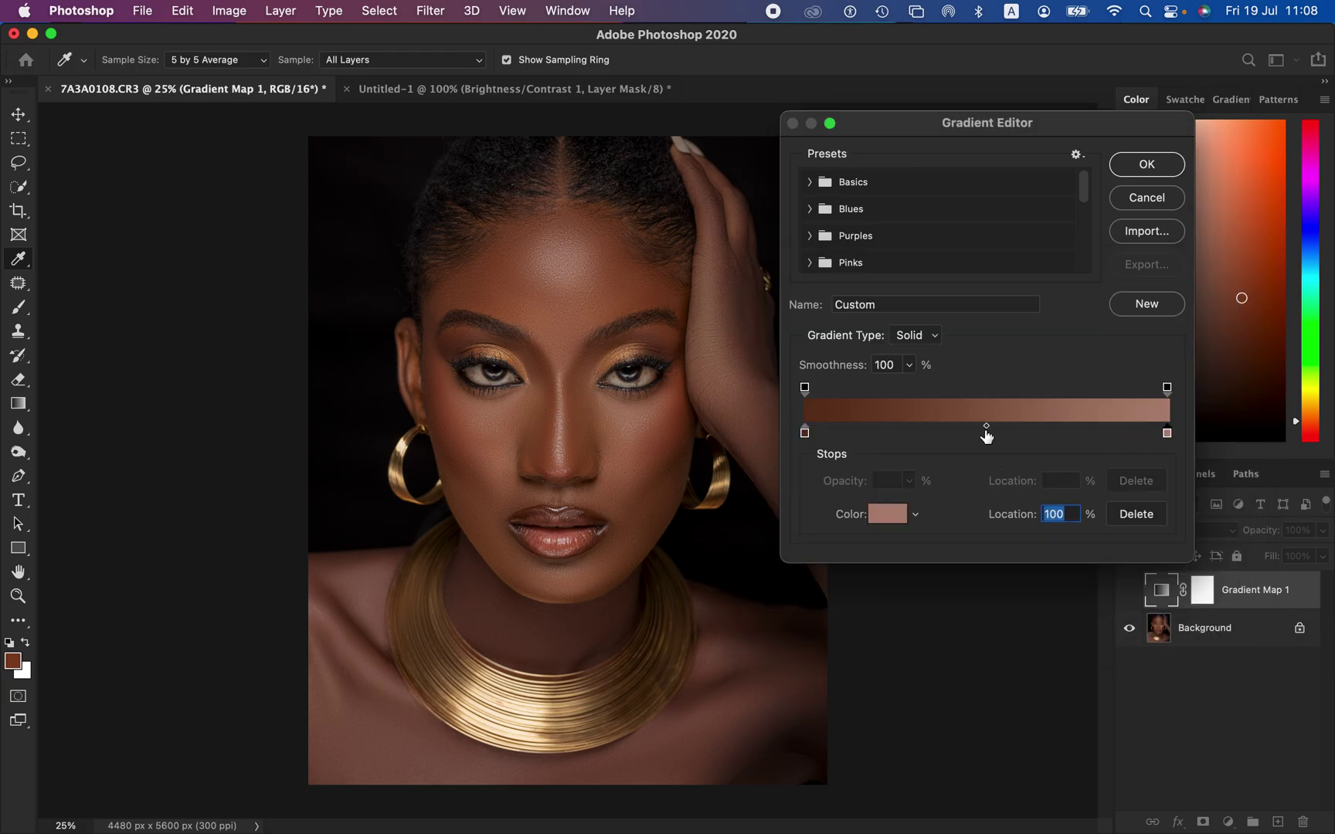
Add a color stop at 50% with the midtone 85593c sampled from the forehead above the eyebrow, and accept the gradient.
click(972, 433)
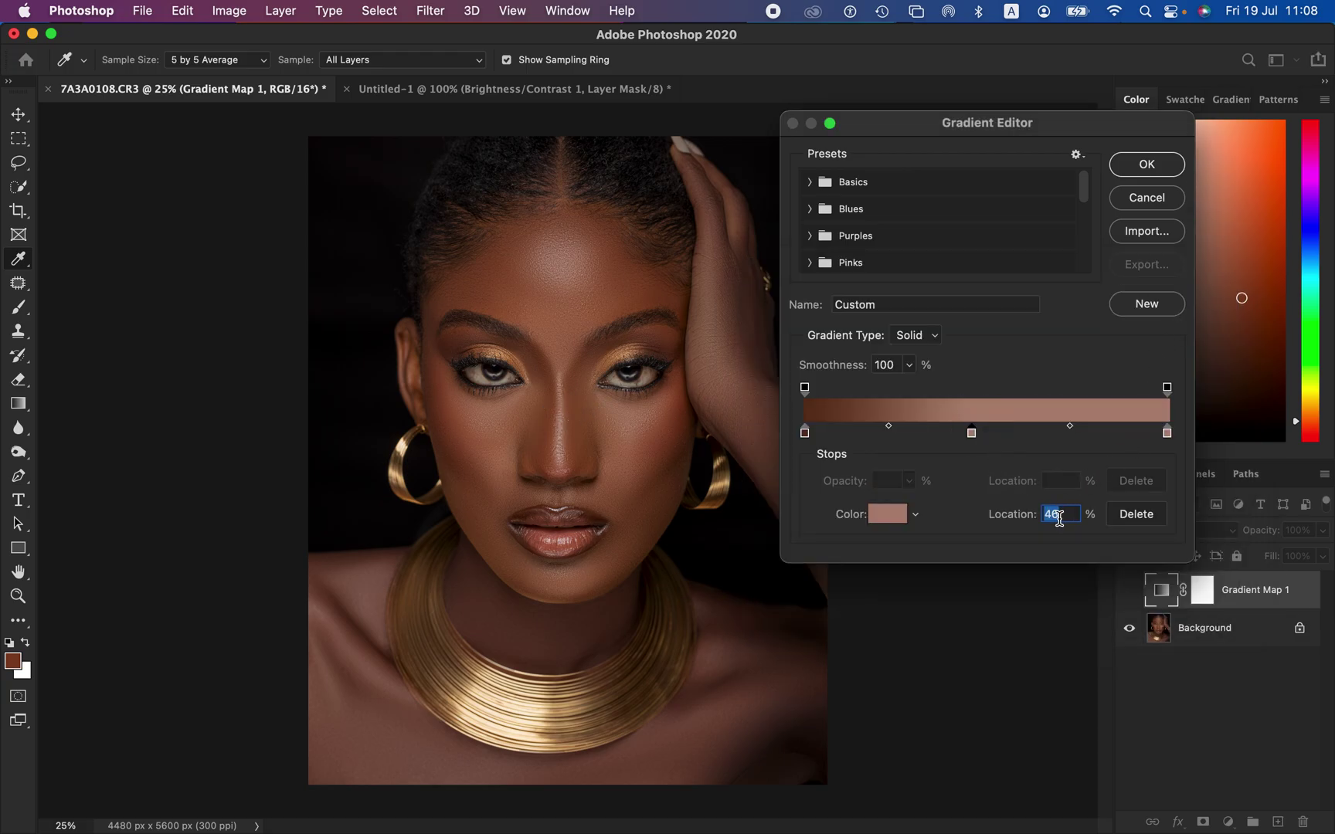
text(50)
click(884, 516)
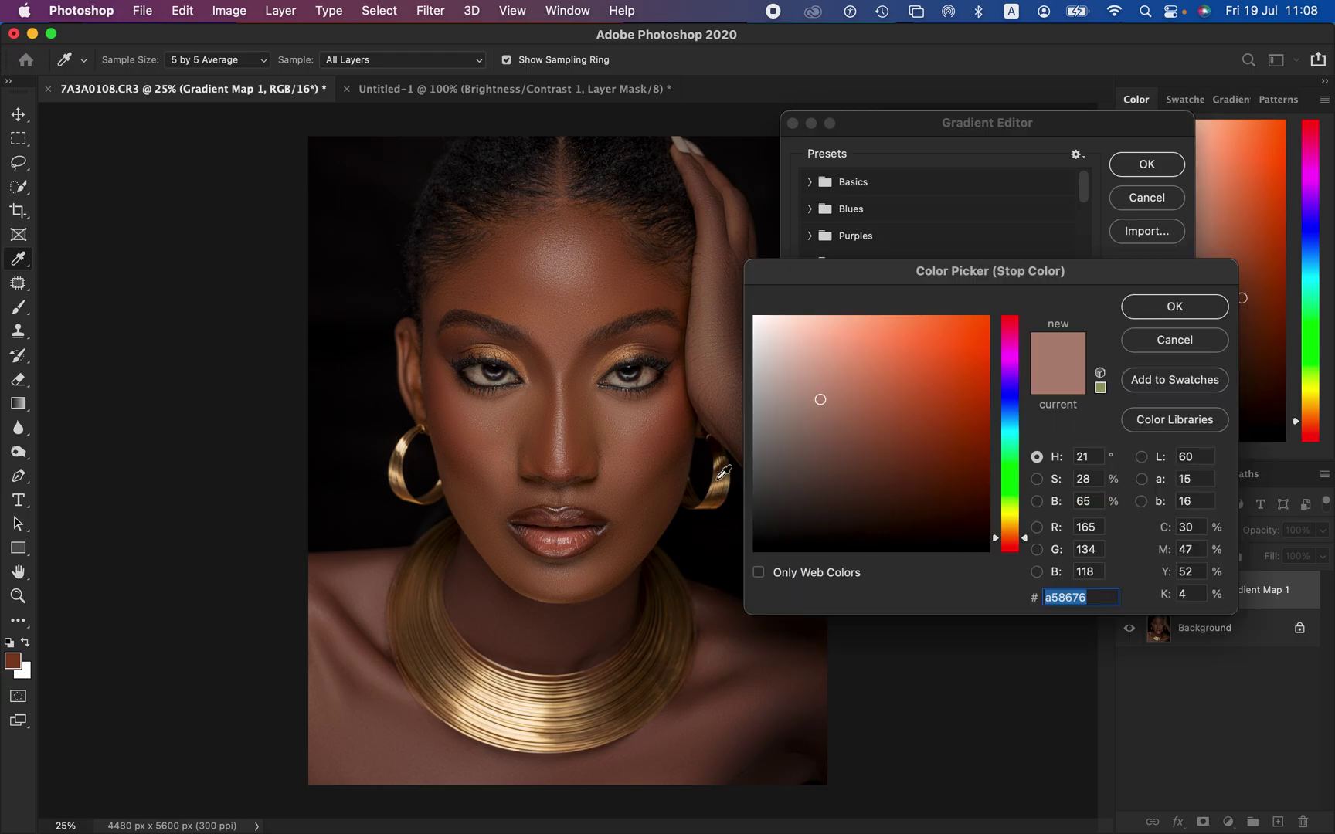
click(617, 299)
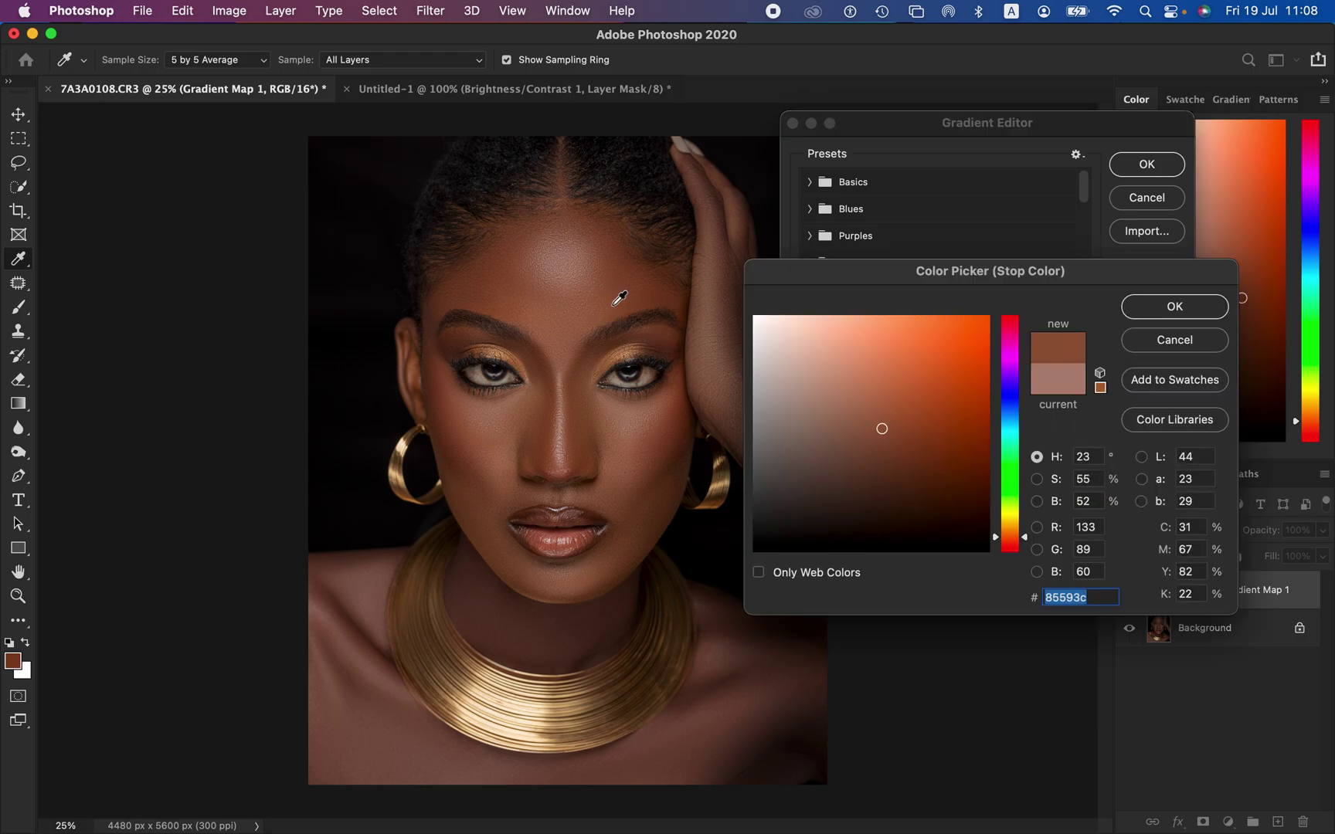
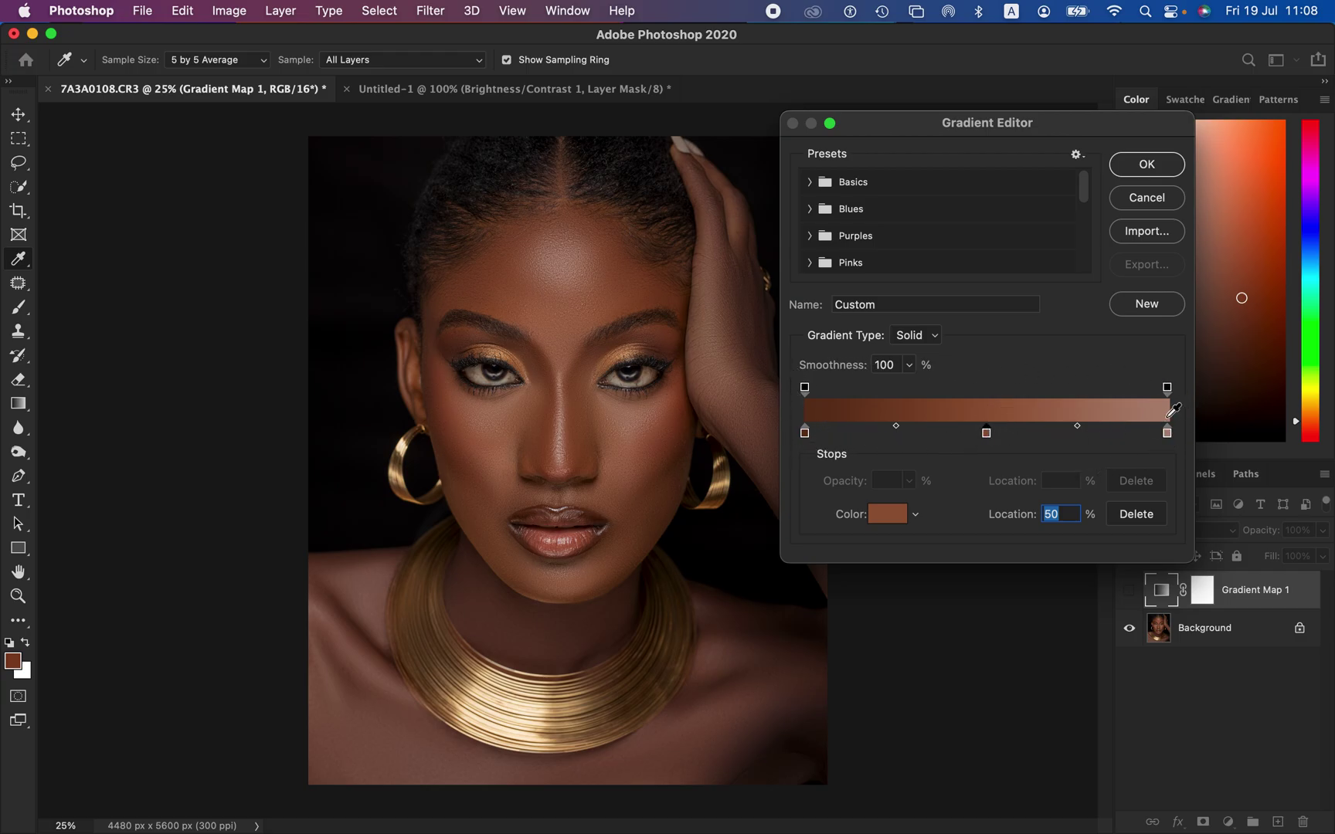
click(1146, 165)
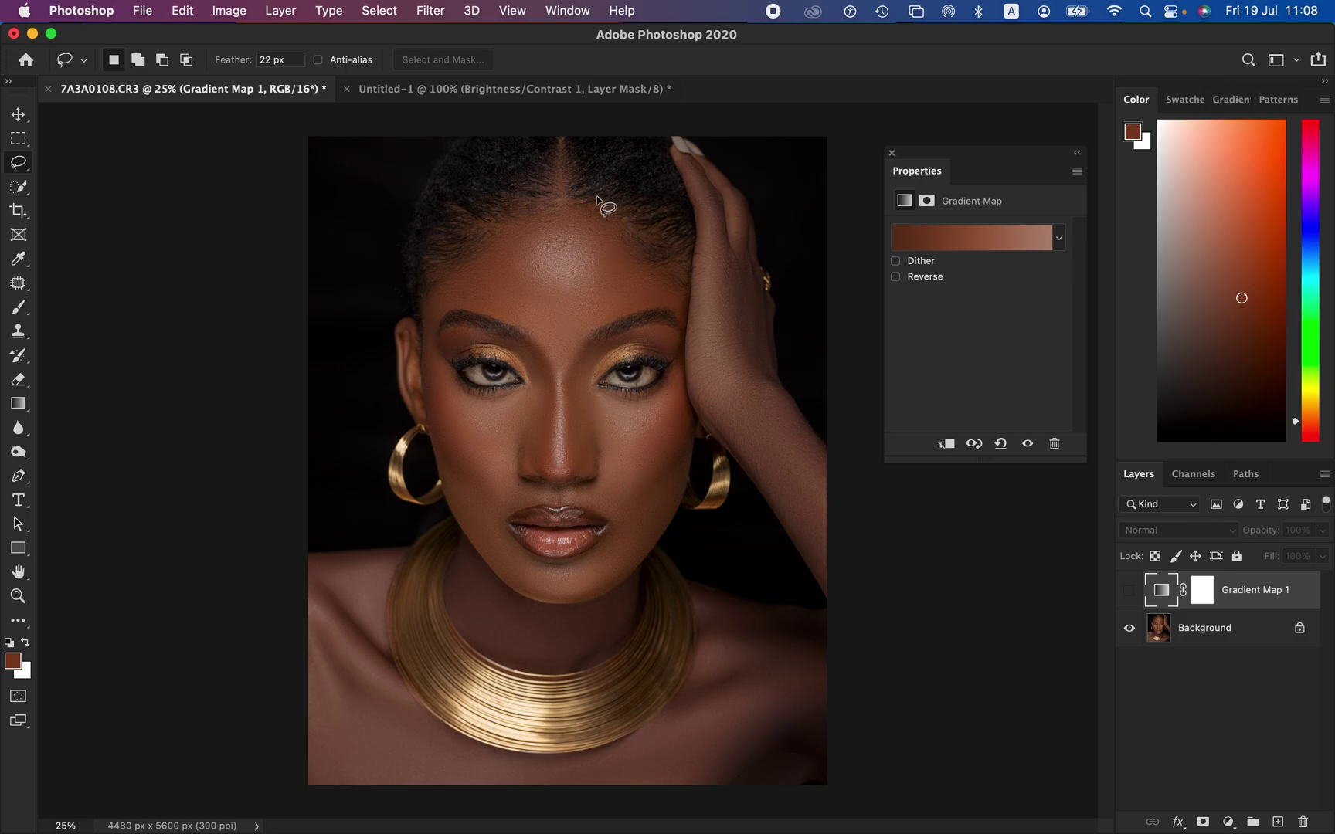
Show the Gradient Map layer and set its blend mode to Color.
click(1130, 593)
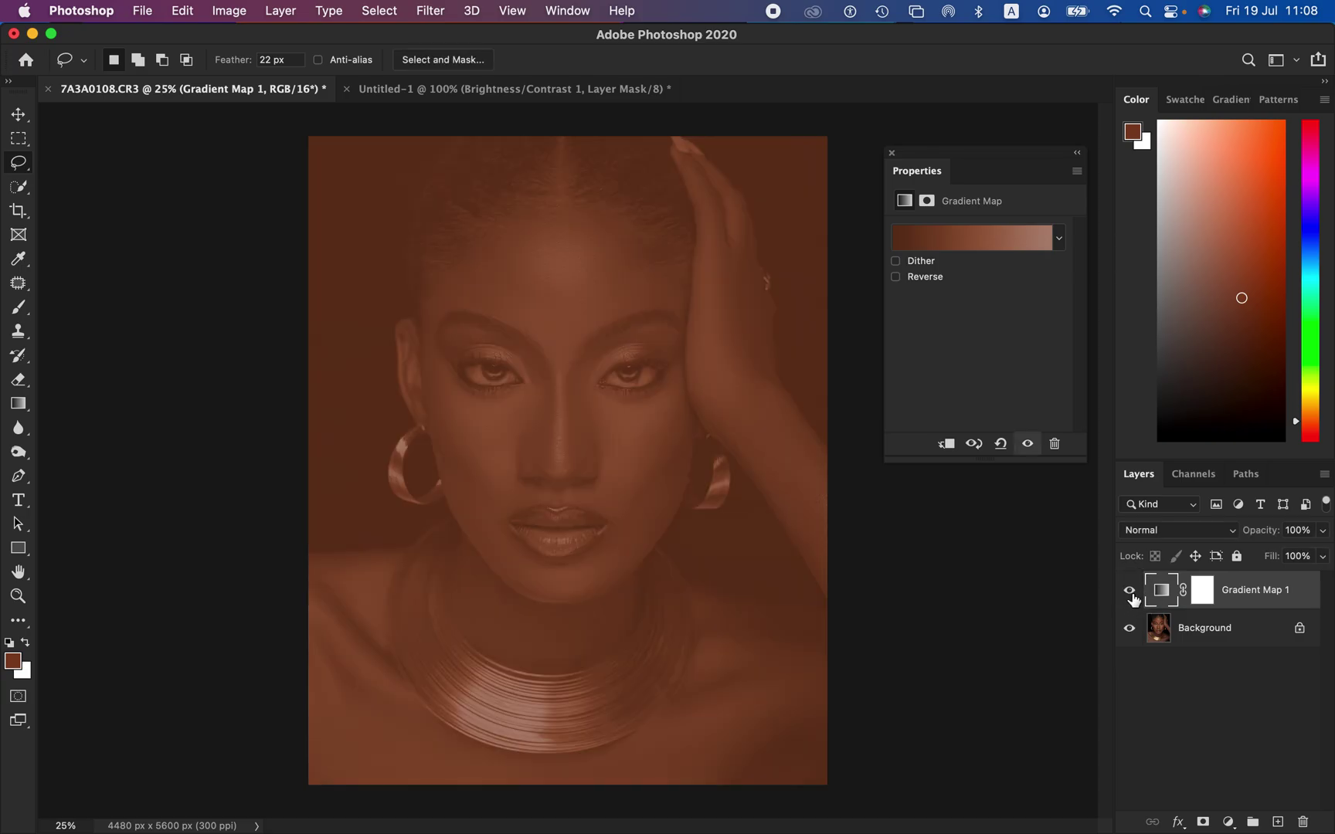
click(1173, 533)
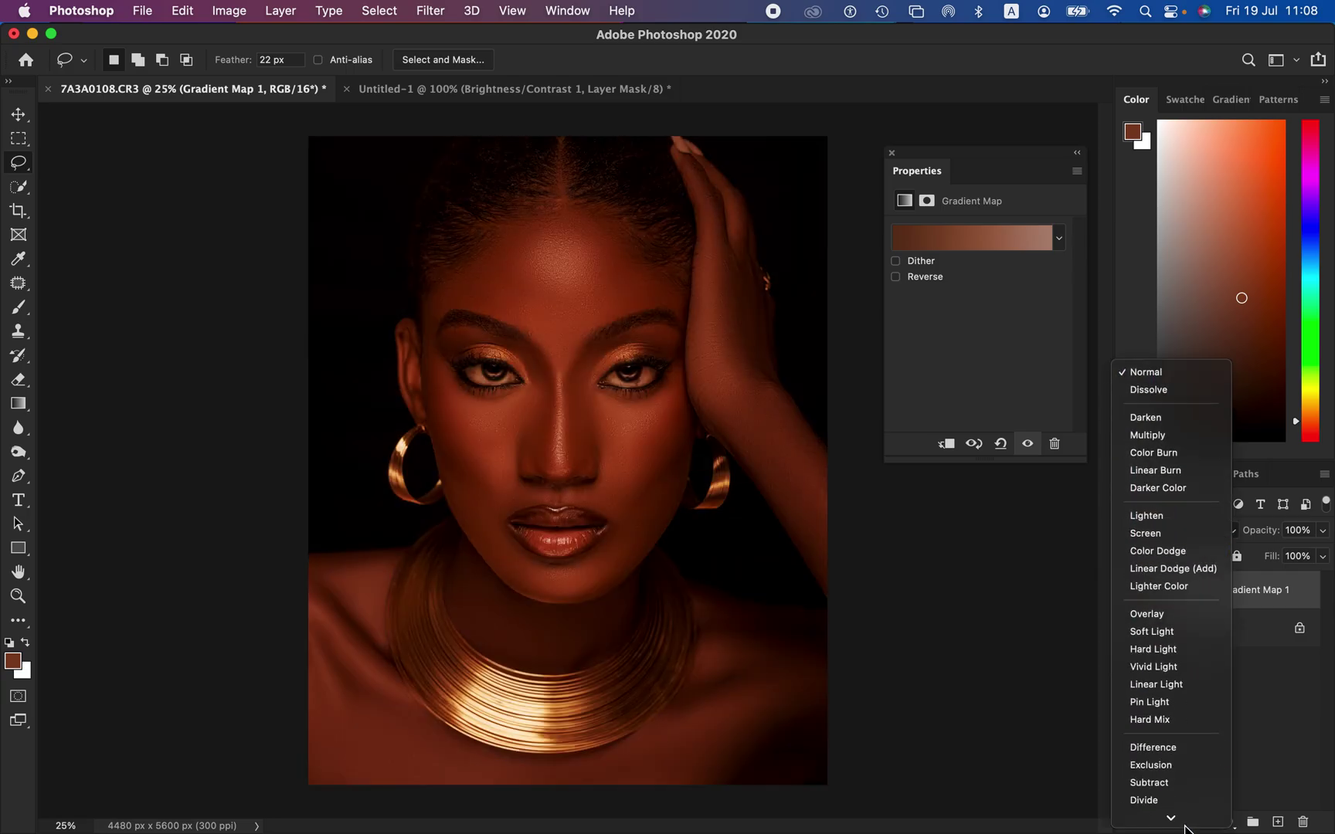
click(1180, 798)
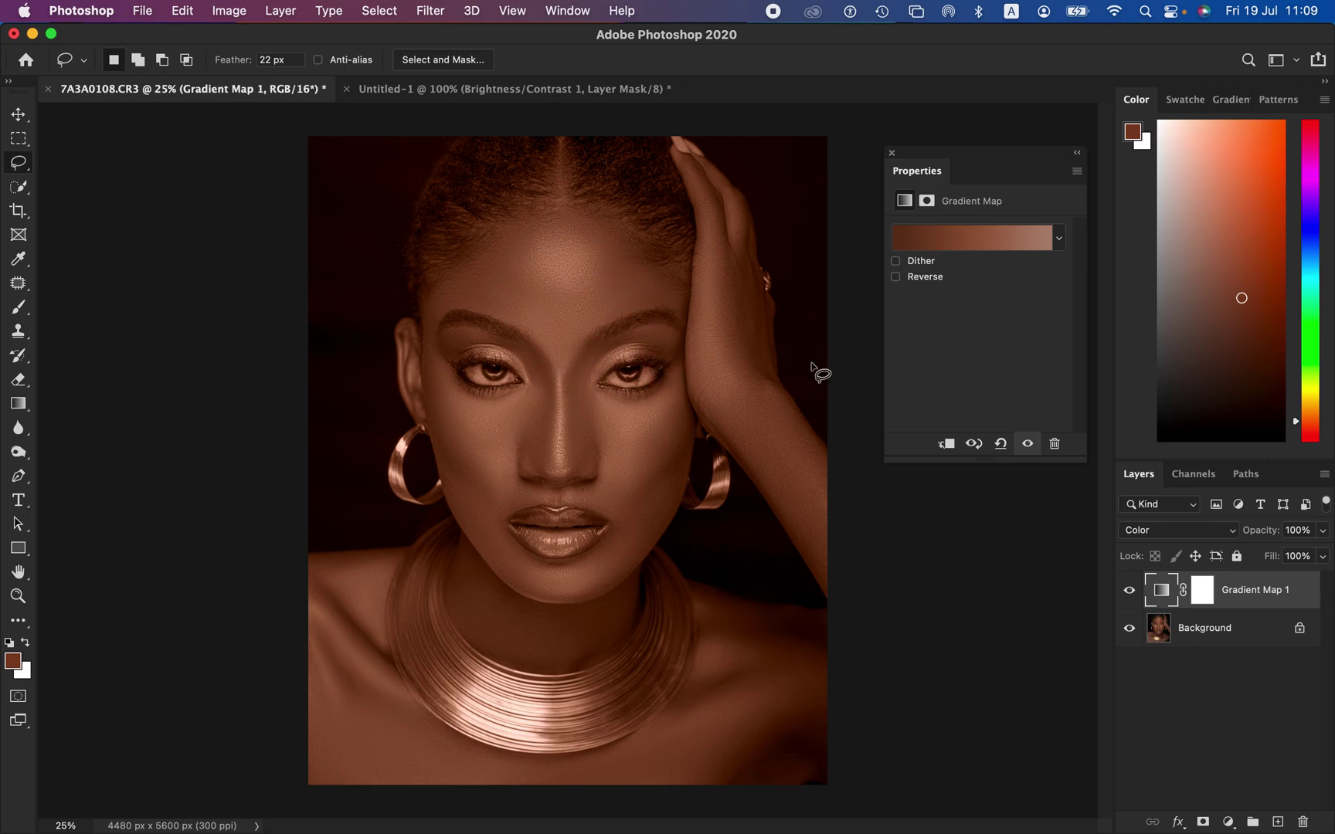
Invert the Gradient Map's layer mask to black and set up the Soft Round brush with white as the foreground color.
click(1203, 597)
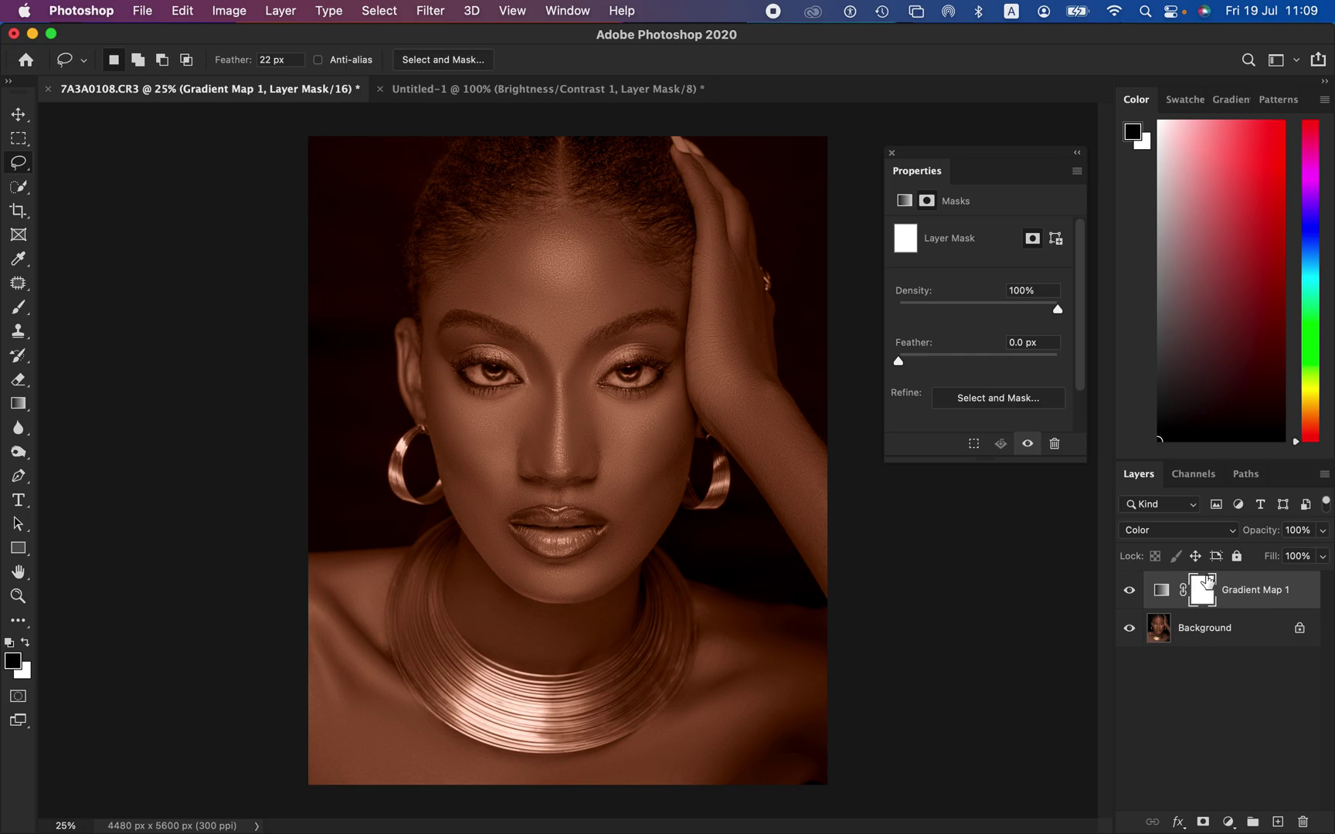
key(super+i)
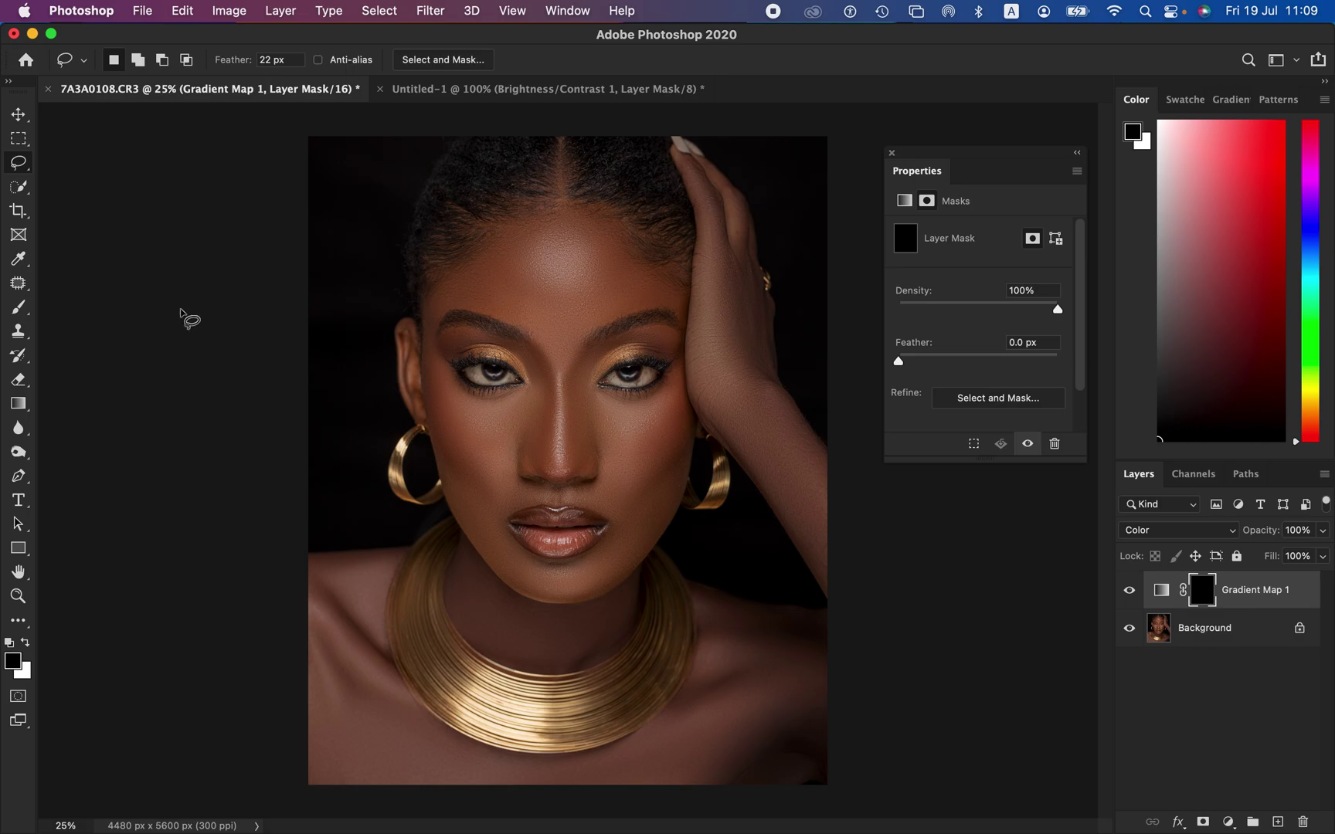
click(20, 308)
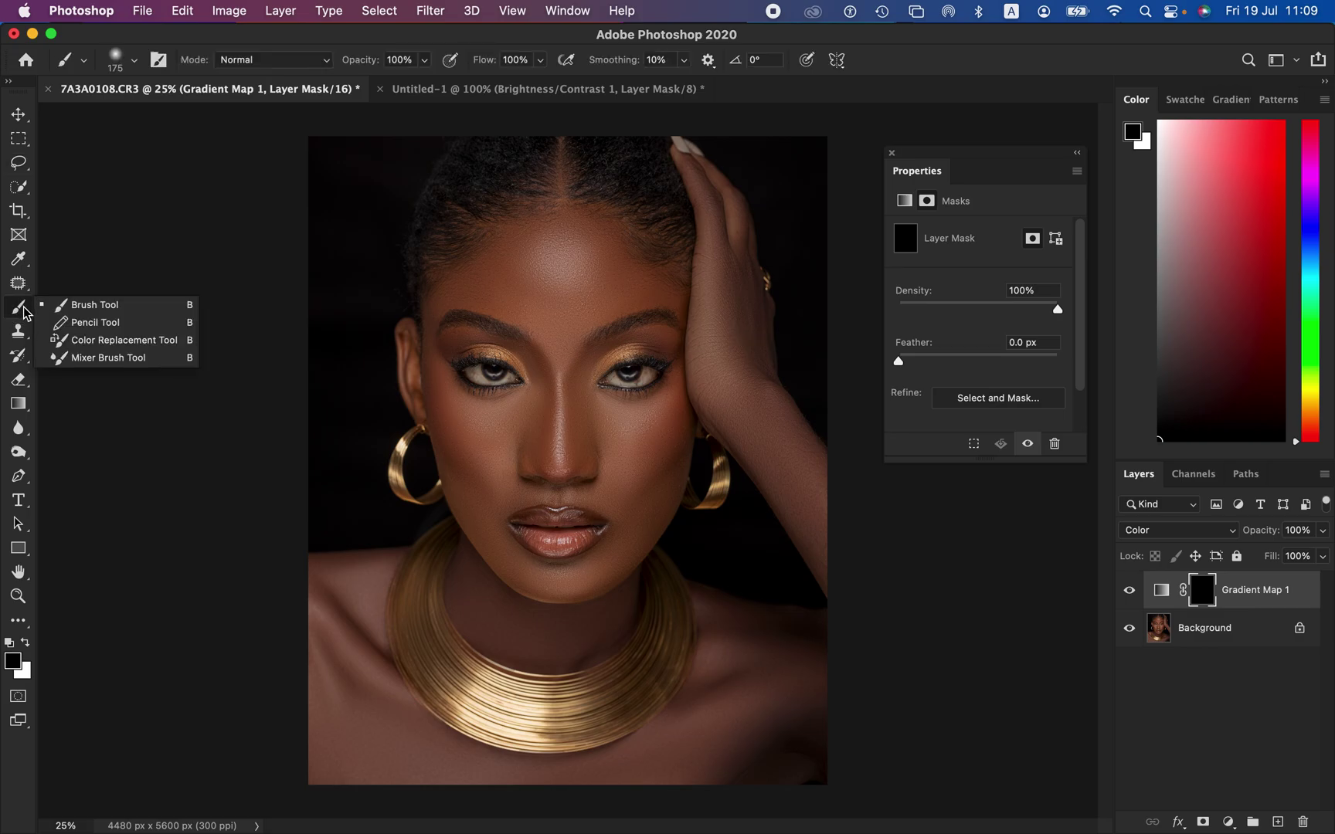
click(96, 305)
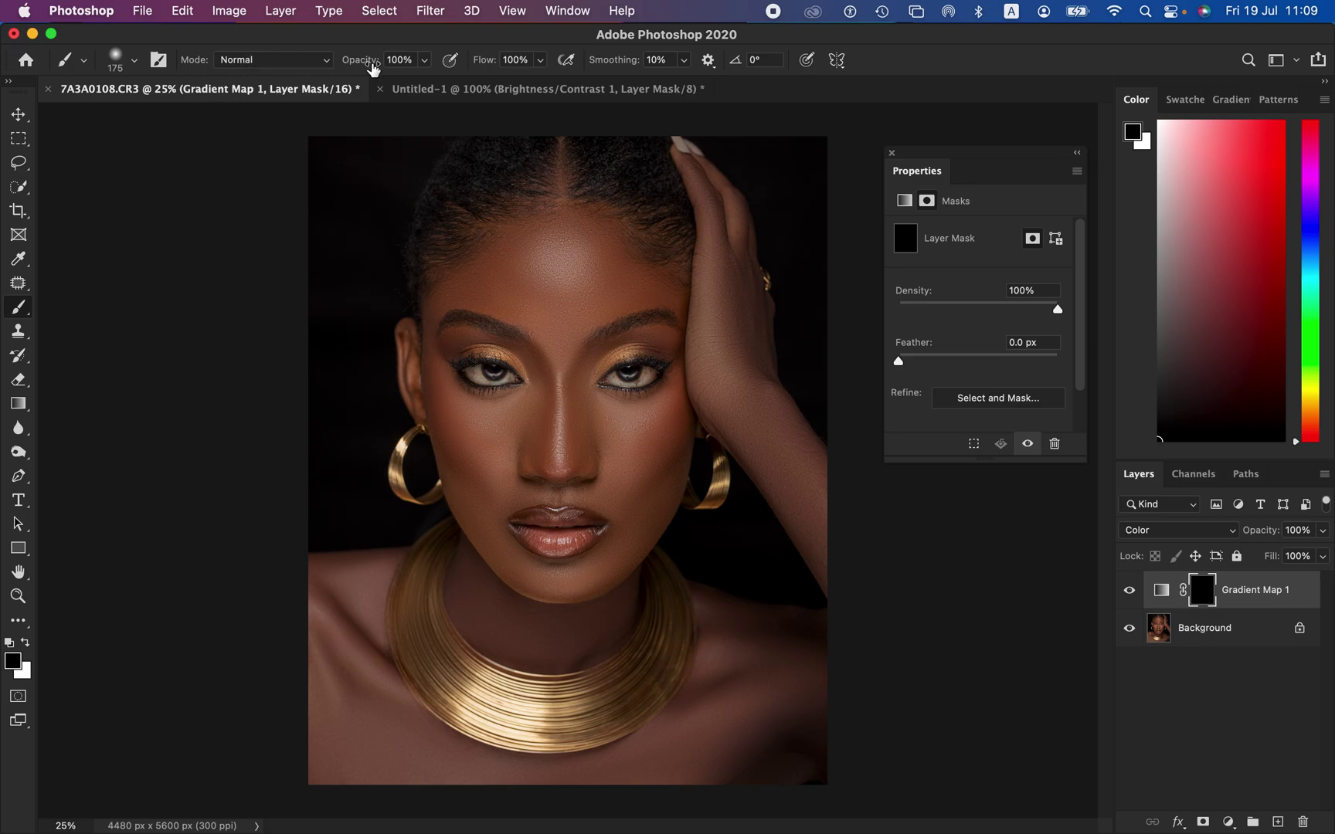
click(134, 61)
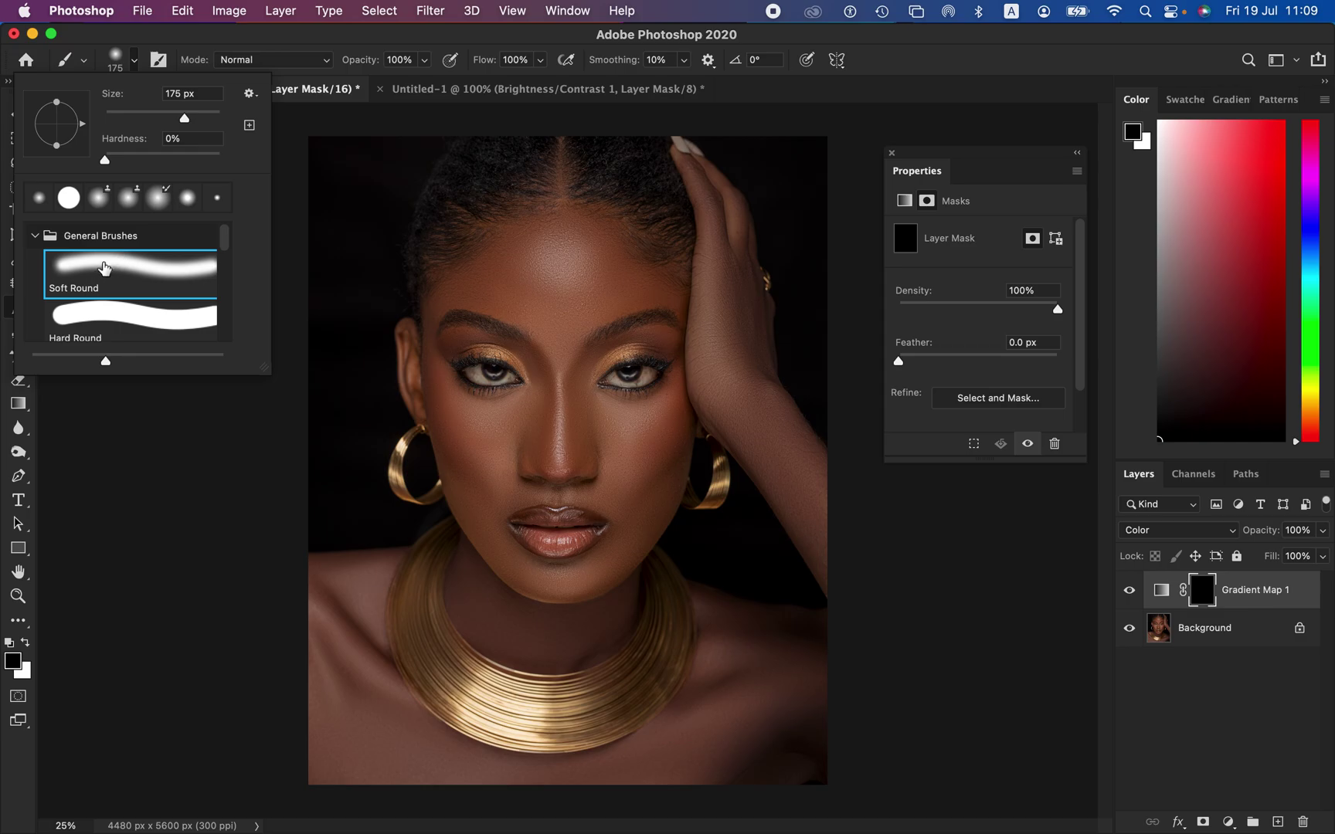
click(134, 62)
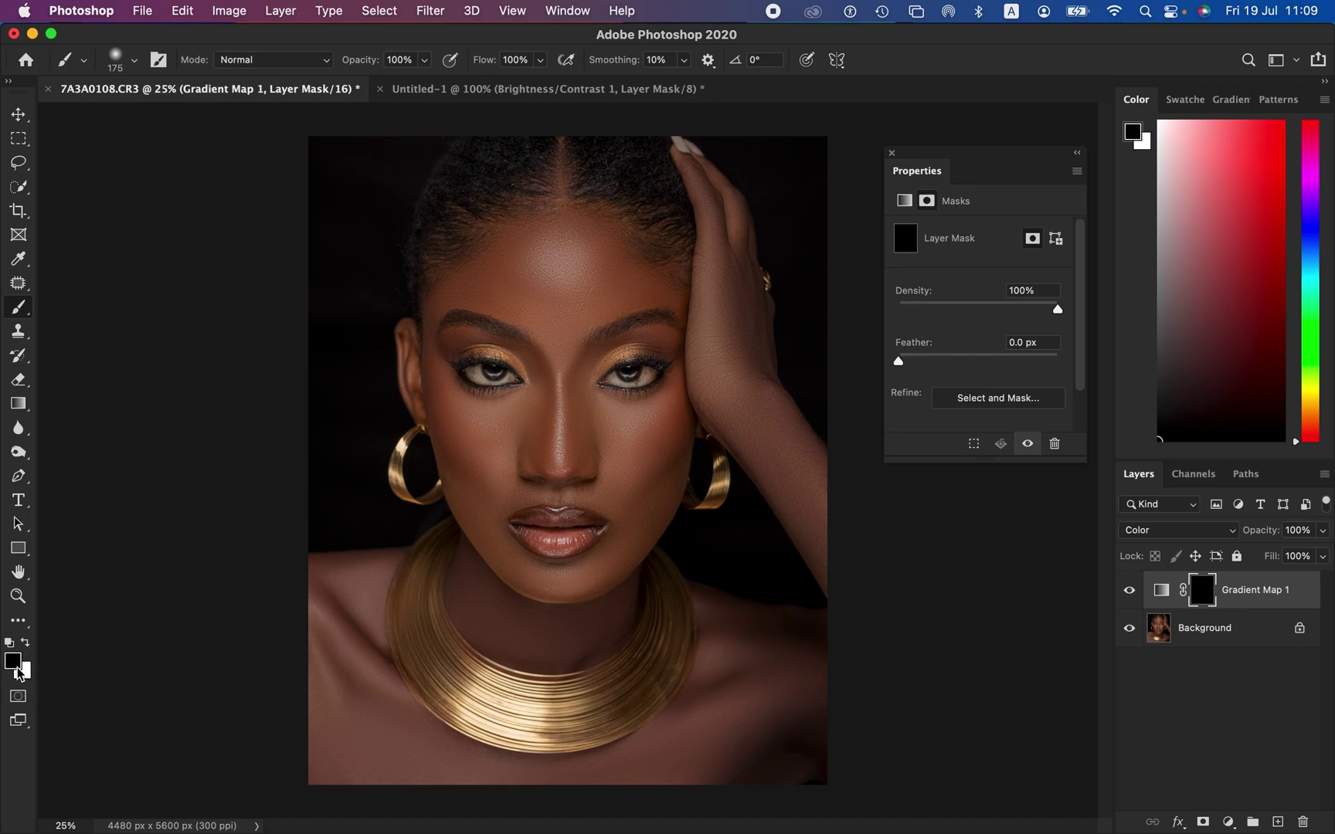
key(x)
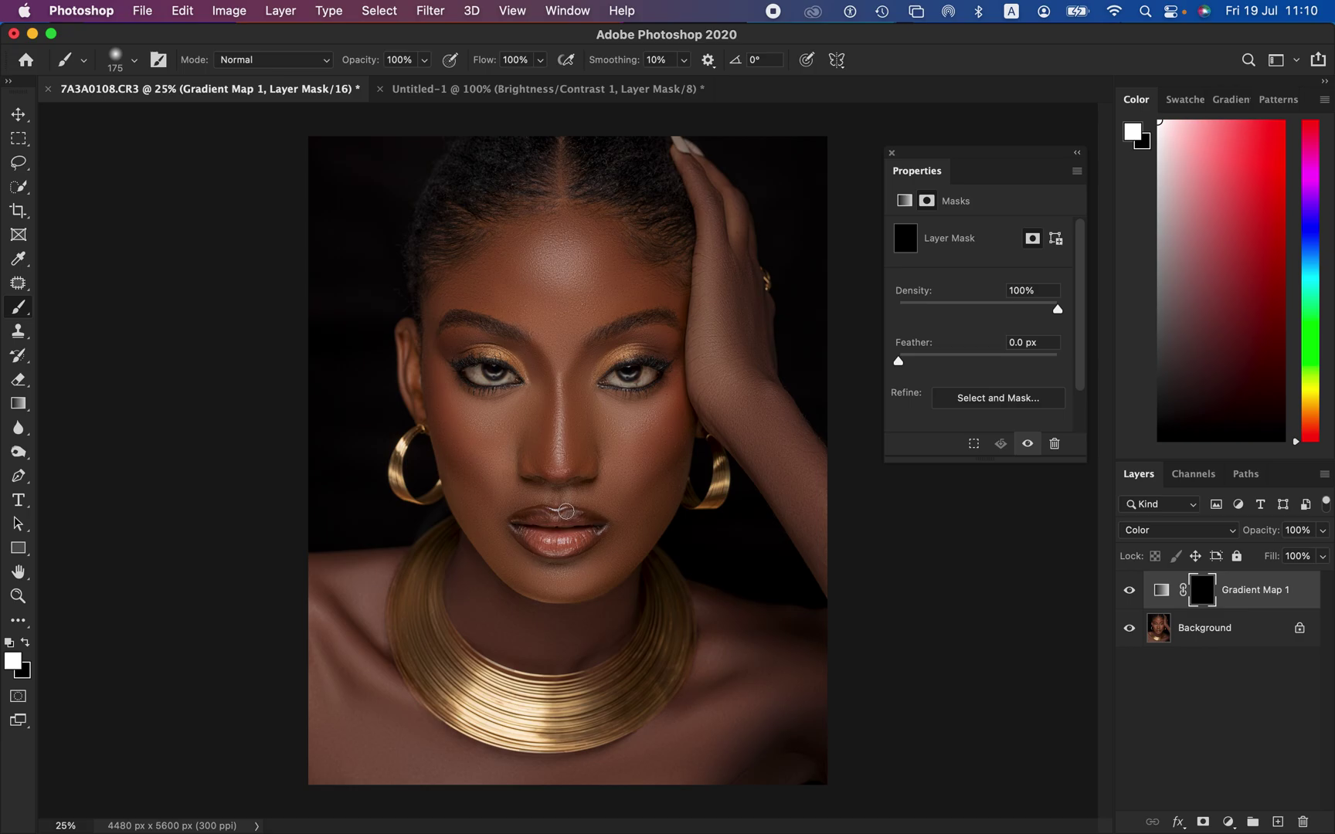
Enlarge the brush and paint white on the mask over the skin of the face, neck, shoulders and raised arm.
key(bracketright)
key(bracketright)
key(bracketright)
mouse_move(566, 281)
mouse_down()
mouse_move(542, 260)
mouse_move(559, 255)
mouse_move(570, 345)
mouse_move(594, 279)
mouse_move(640, 279)
mouse_move(541, 252)
mouse_move(478, 266)
mouse_move(564, 317)
mouse_move(567, 417)
mouse_move(593, 452)
mouse_move(674, 439)
mouse_move(627, 432)
mouse_move(652, 466)
mouse_move(614, 578)
mouse_move(559, 605)
mouse_move(501, 579)
mouse_move(518, 596)
mouse_move(491, 585)
mouse_move(503, 608)
mouse_move(536, 634)
mouse_move(578, 637)
mouse_move(618, 611)
mouse_move(518, 567)
mouse_move(491, 526)
mouse_move(475, 460)
mouse_move(546, 429)
mouse_move(442, 403)
mouse_move(419, 337)
mouse_move(434, 298)
mouse_move(482, 253)
mouse_move(540, 270)
mouse_move(567, 400)
mouse_move(583, 270)
mouse_move(699, 300)
mouse_move(723, 270)
mouse_move(714, 195)
mouse_move(745, 439)
mouse_move(770, 459)
mouse_move(747, 403)
mouse_move(850, 591)
mouse_move(836, 671)
mouse_move(730, 619)
mouse_move(709, 718)
mouse_move(763, 706)
mouse_move(751, 763)
mouse_move(632, 793)
mouse_move(515, 766)
mouse_move(337, 679)
mouse_move(312, 641)
mouse_move(354, 606)
mouse_move(369, 564)
mouse_move(312, 641)
mouse_move(367, 782)
mouse_move(685, 769)
mouse_move(798, 706)
mouse_move(753, 781)
mouse_move(775, 668)
mouse_up()
Reduce the brush to 150 px and paint white on the mask over the remaining skin at the hair parting.
key(bracketleft)
key(bracketleft)
key(bracketleft)
key(bracketleft)
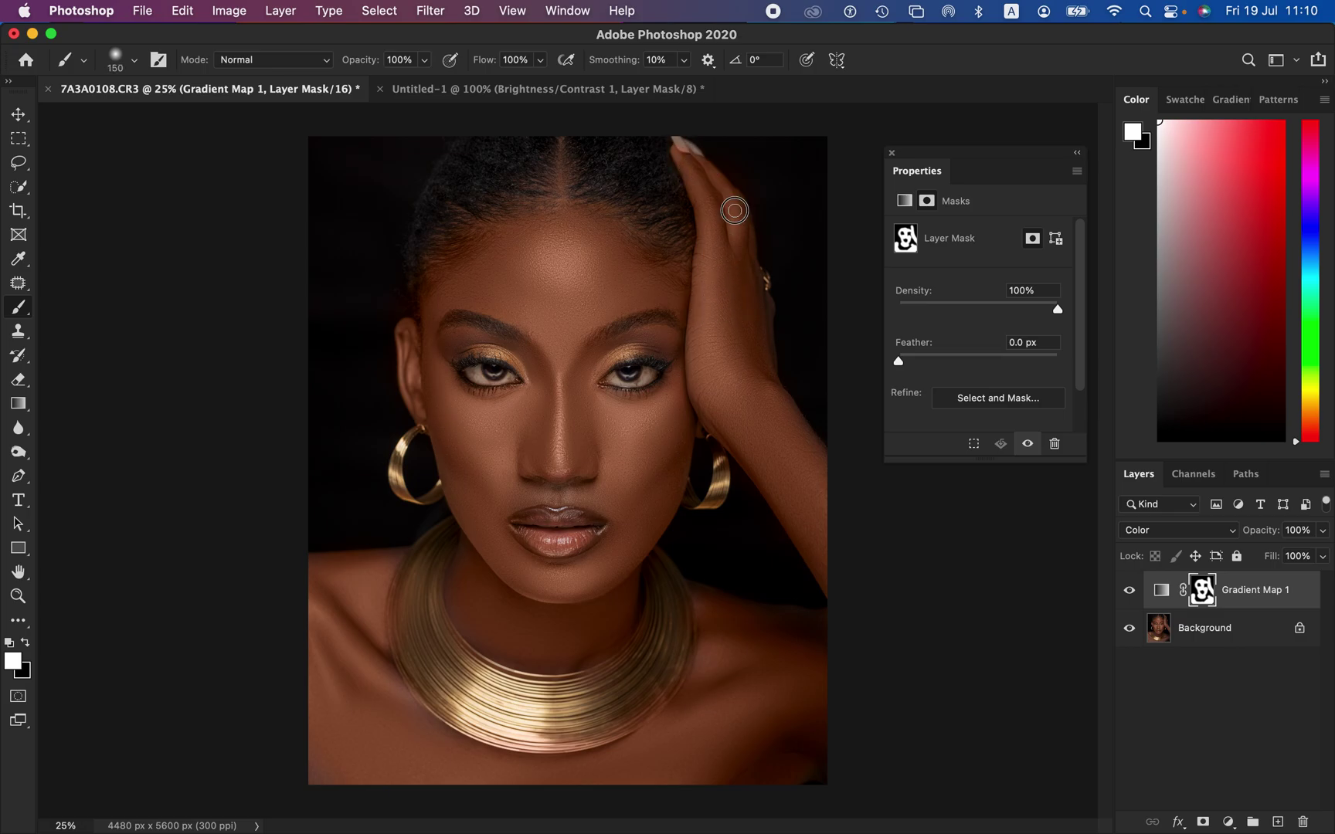
mouse_move(564, 153)
mouse_down()
mouse_move(570, 244)
mouse_move(559, 149)
mouse_move(551, 217)
mouse_up()
Paint black on the Gradient Map's mask over the hair and necklace, and check the effect with the layer's opacity and visibility.
click(26, 643)
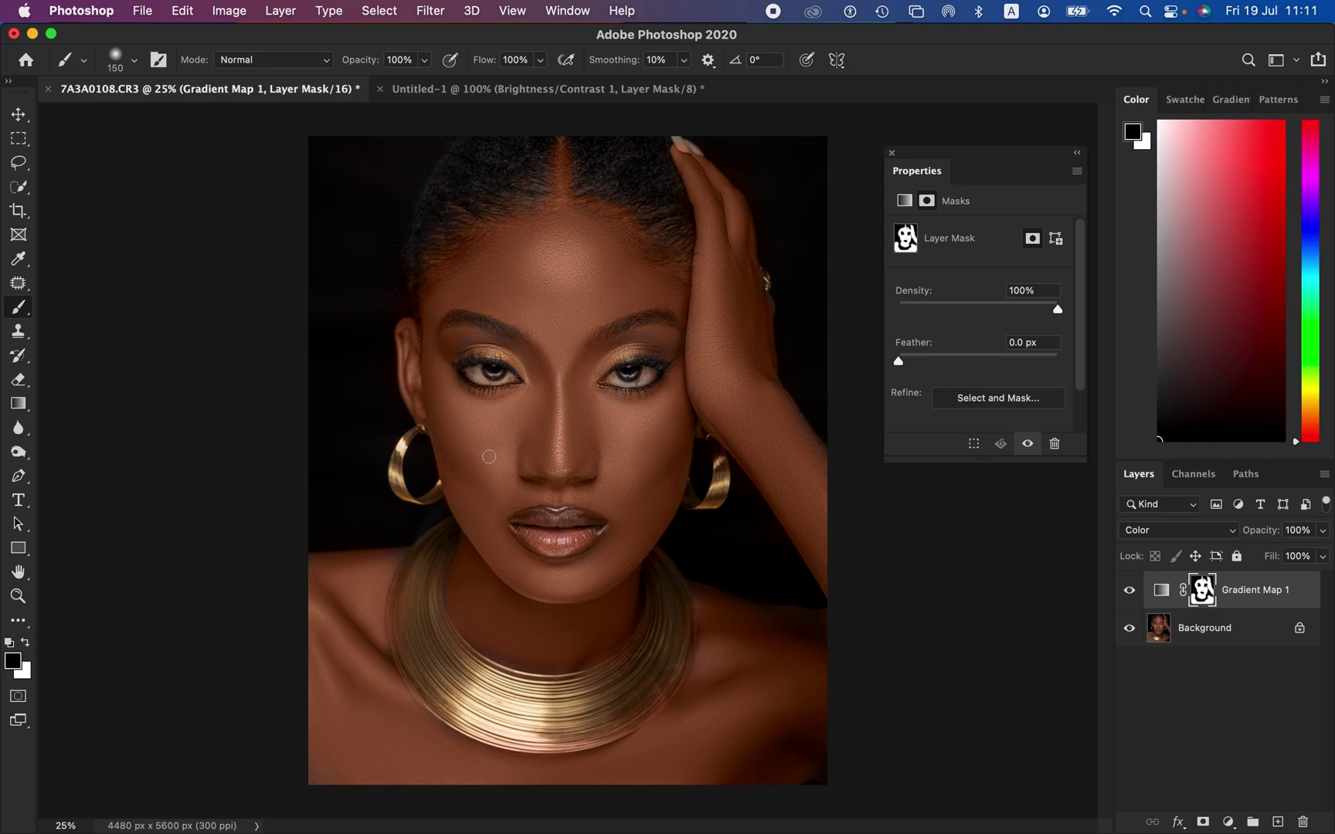
click(536, 160)
mouse_move(700, 566)
mouse_down()
mouse_move(678, 672)
mouse_move(646, 716)
mouse_move(514, 748)
mouse_up()
click(1323, 538)
drag(1322, 555, 1304, 560)
click(1129, 597)
Add a Selective Color adjustment layer and, for Neutrals, set Cyan to +3% and adjust Black slightly.
click(1228, 822)
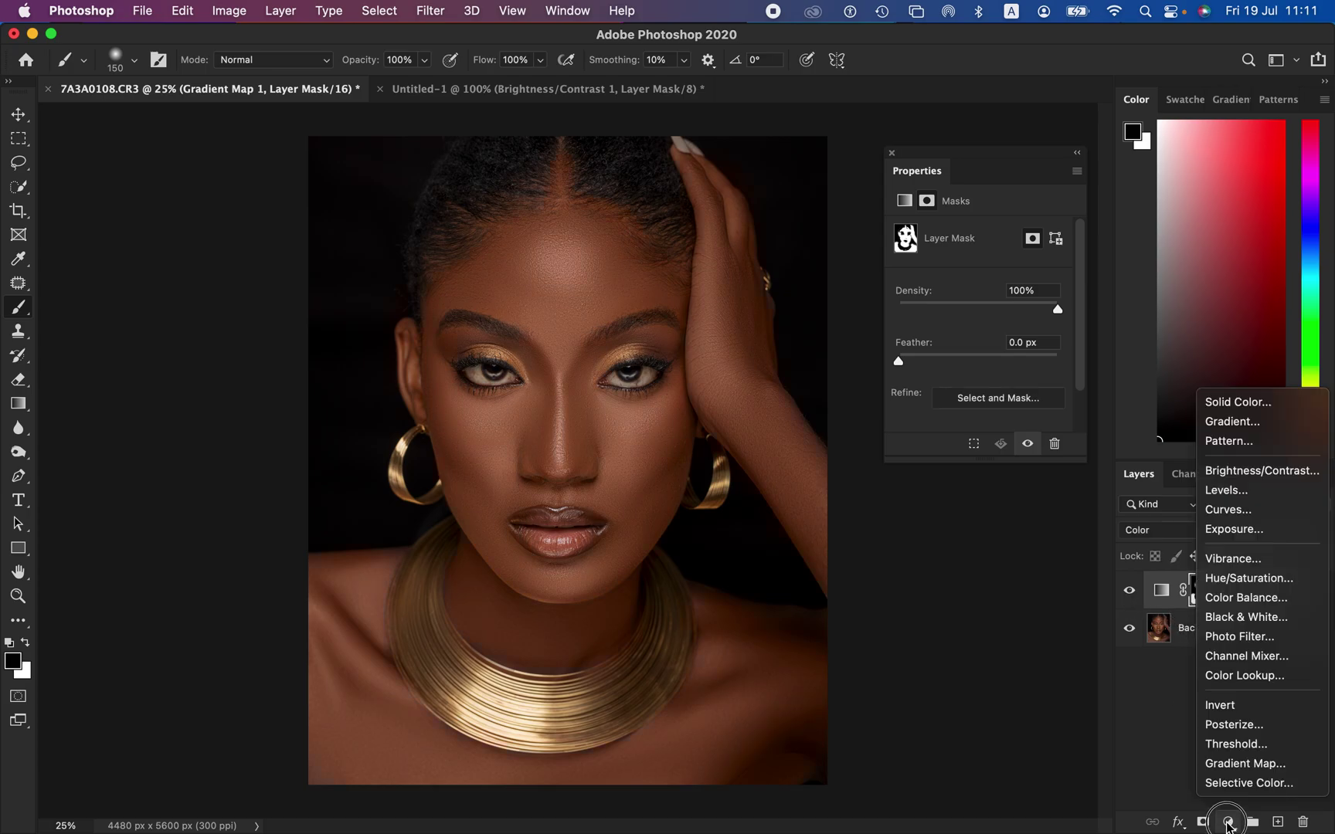
click(1238, 784)
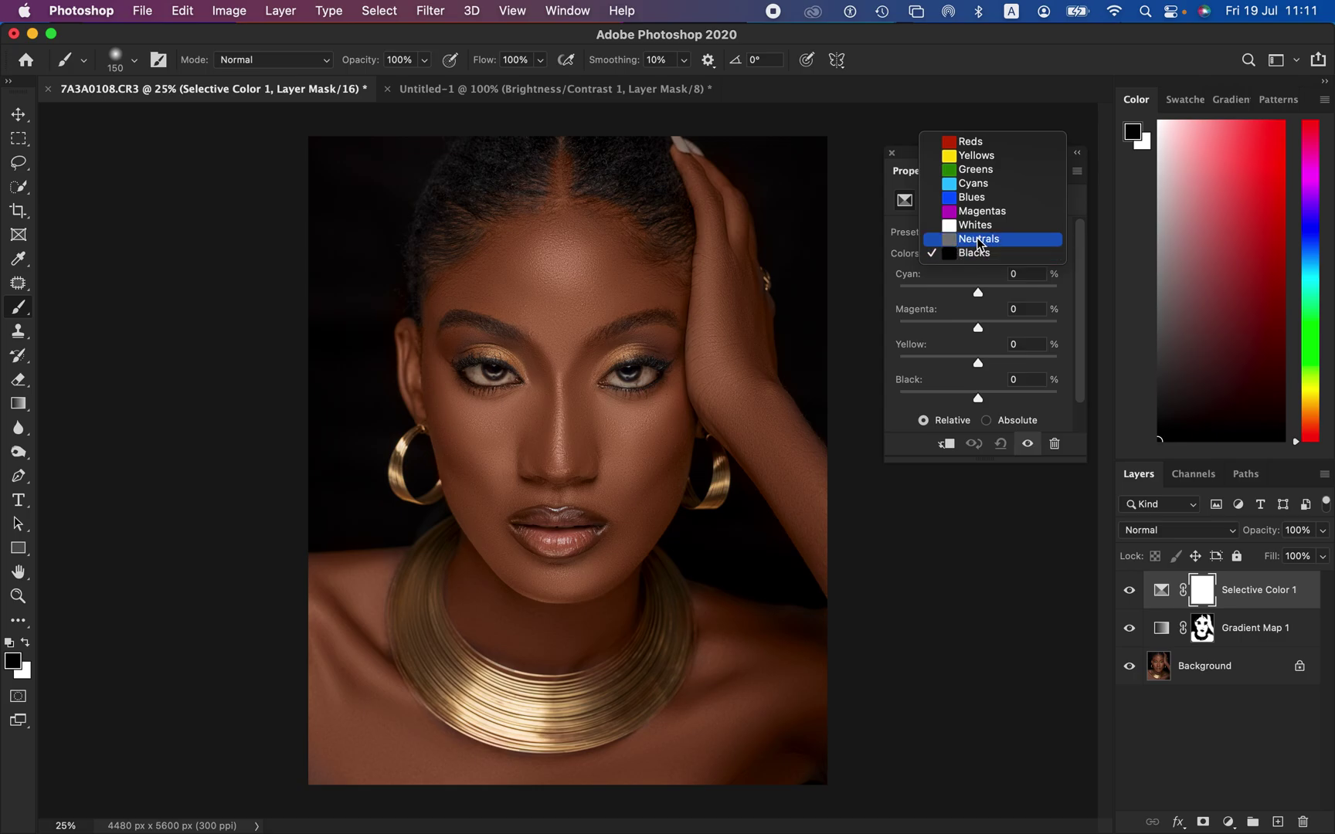
click(979, 240)
drag(978, 292, 983, 297)
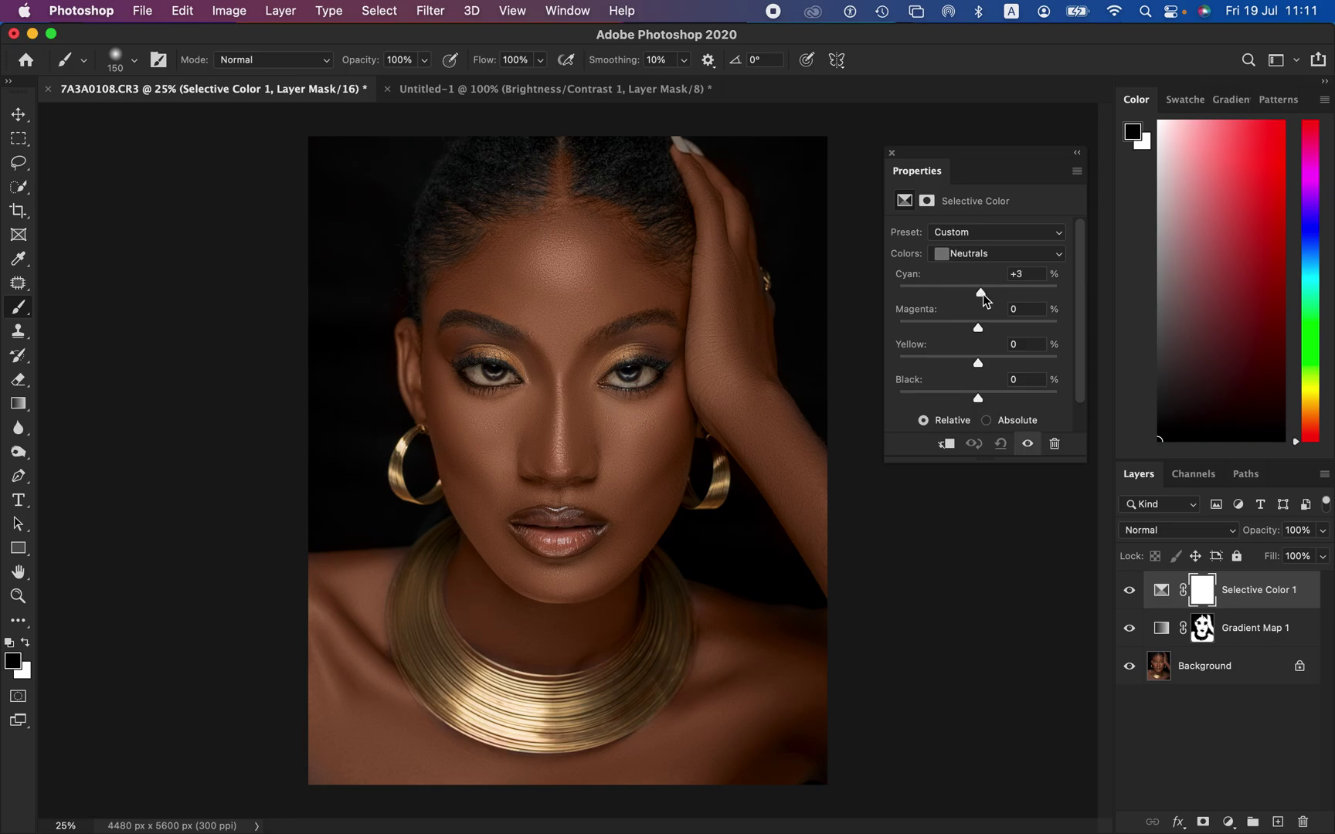
drag(979, 399, 983, 396)
For the Selective Color layer's Blacks, set Yellow to -5% and Black to +1%.
click(967, 263)
click(981, 271)
drag(978, 399, 981, 396)
drag(979, 364, 978, 369)
Compare the portrait with its original, and delete the Selective Color and Gradient Map layers.
key(backslash)
alt+click(1129, 669)
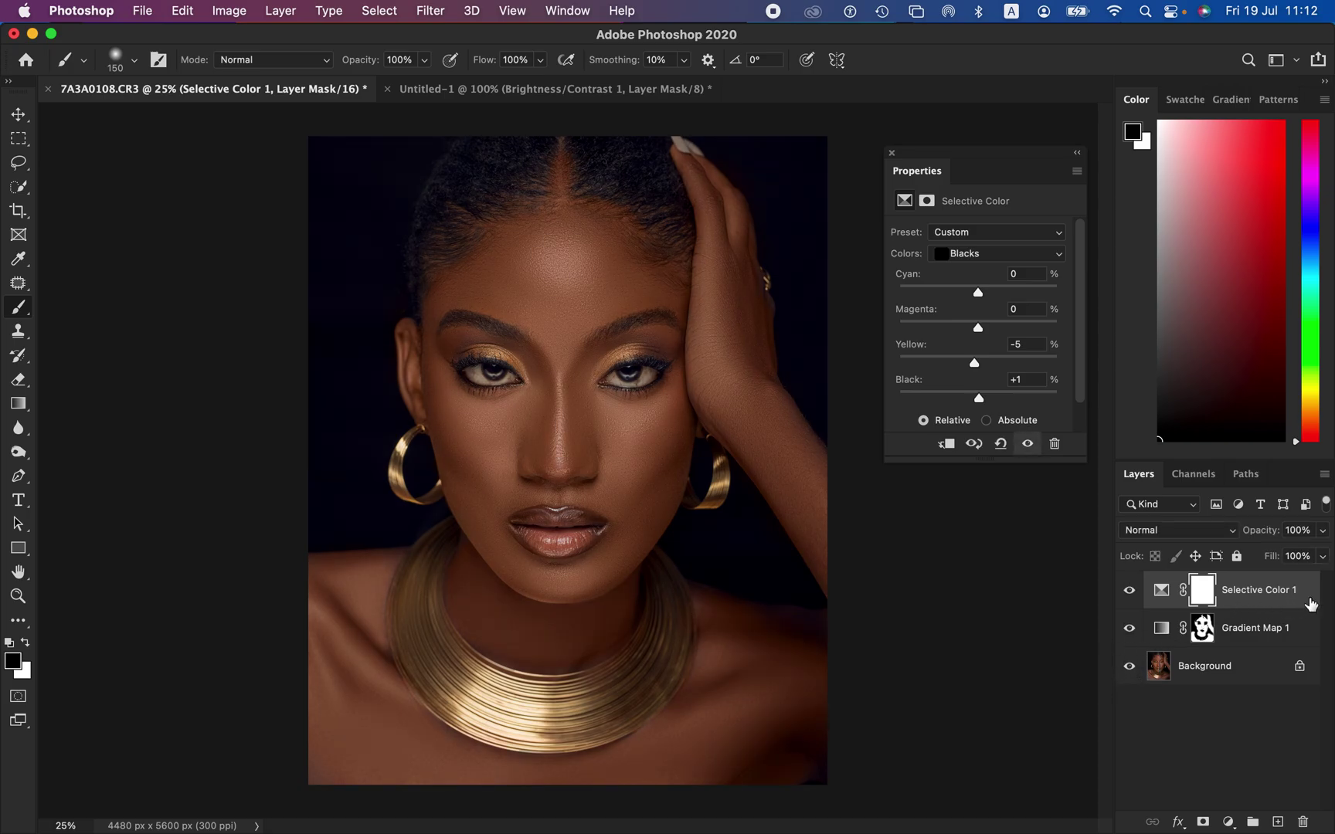
drag(1277, 603, 1302, 822)
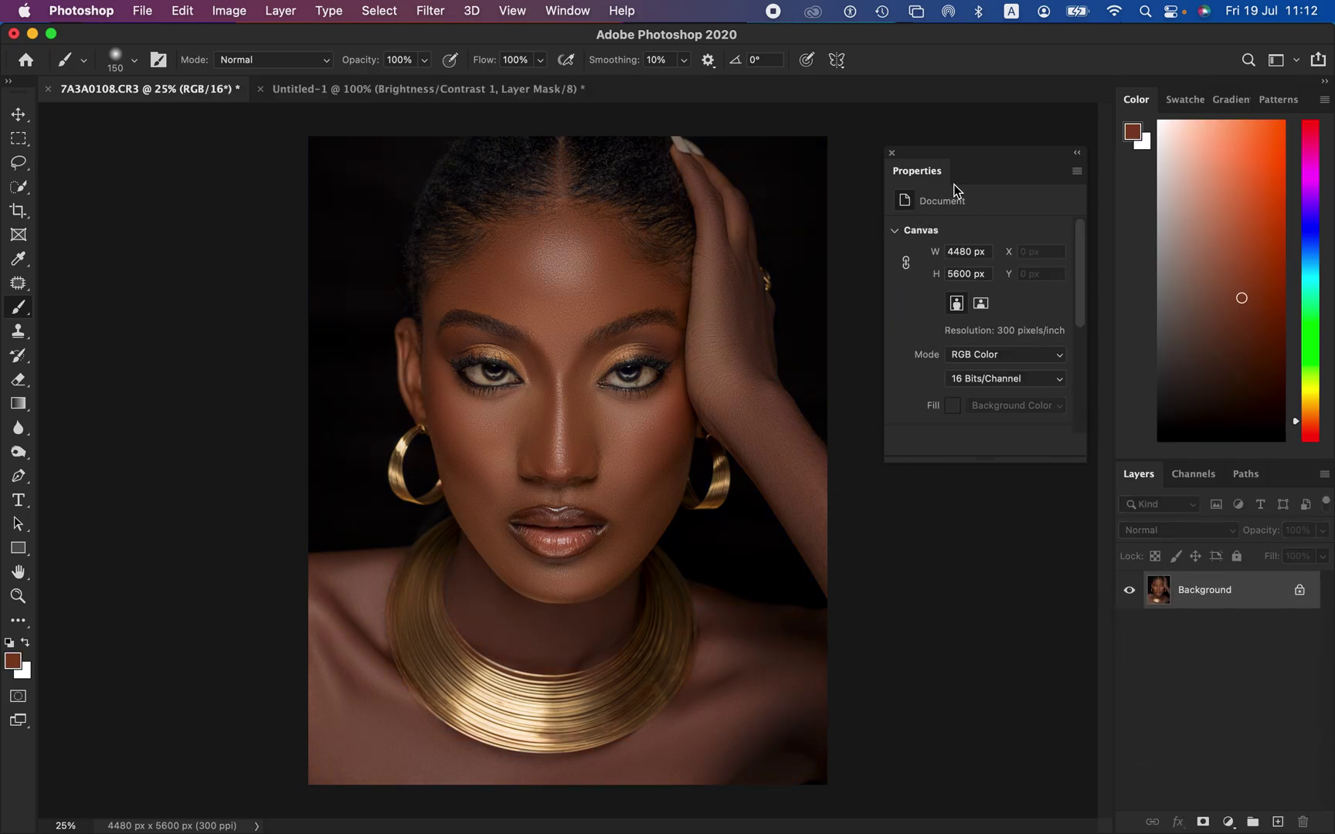
Show the Actions list and create a new action set named color.
click(572, 10)
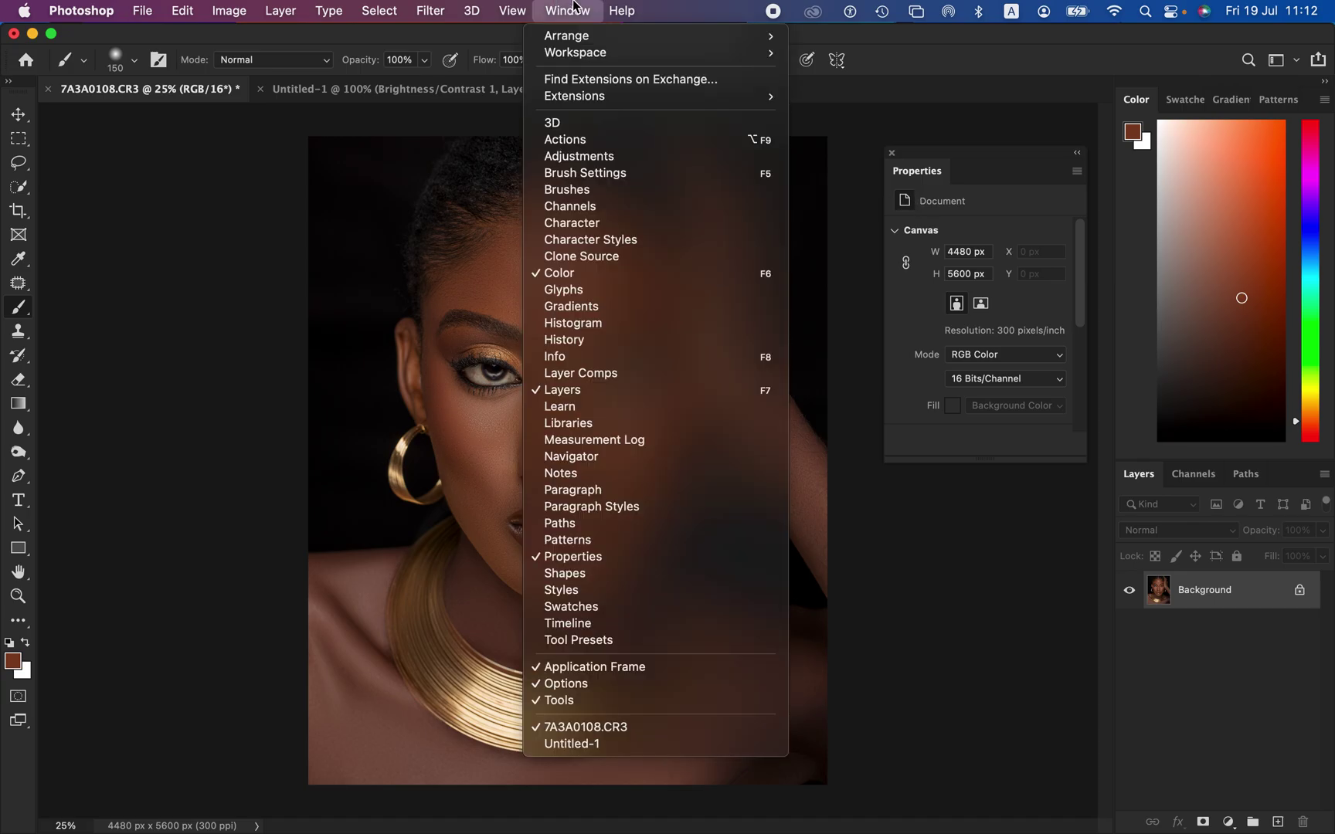
click(597, 140)
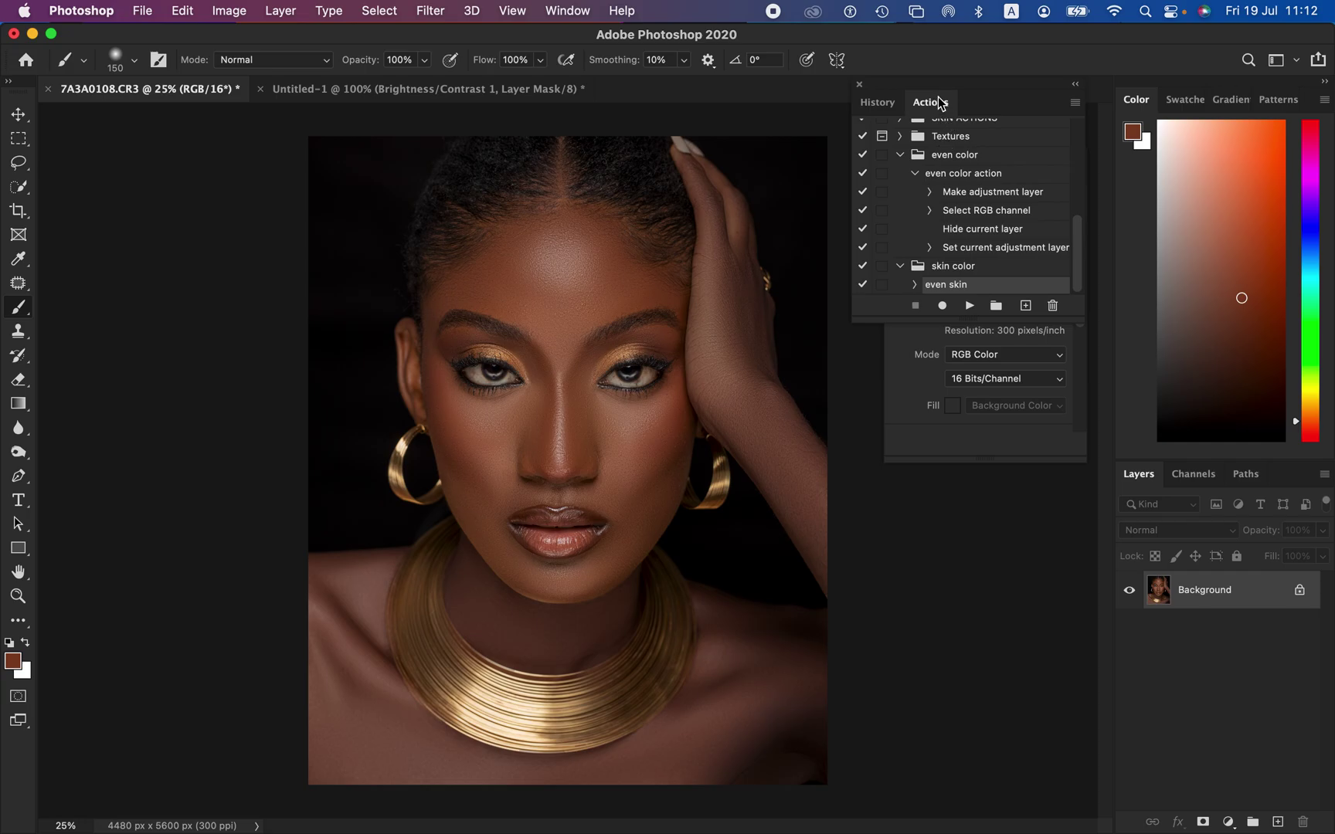
click(995, 307)
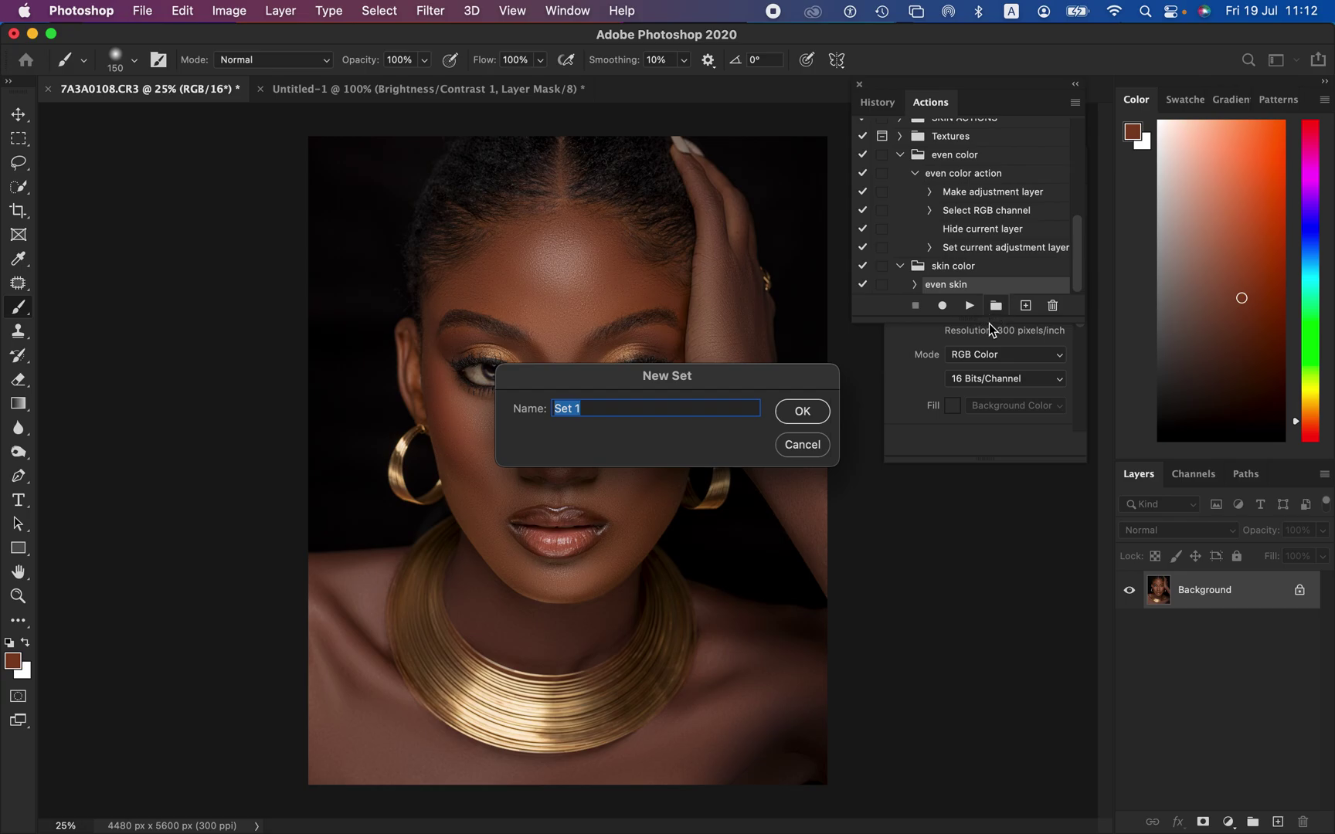
text(color)
key(Return)
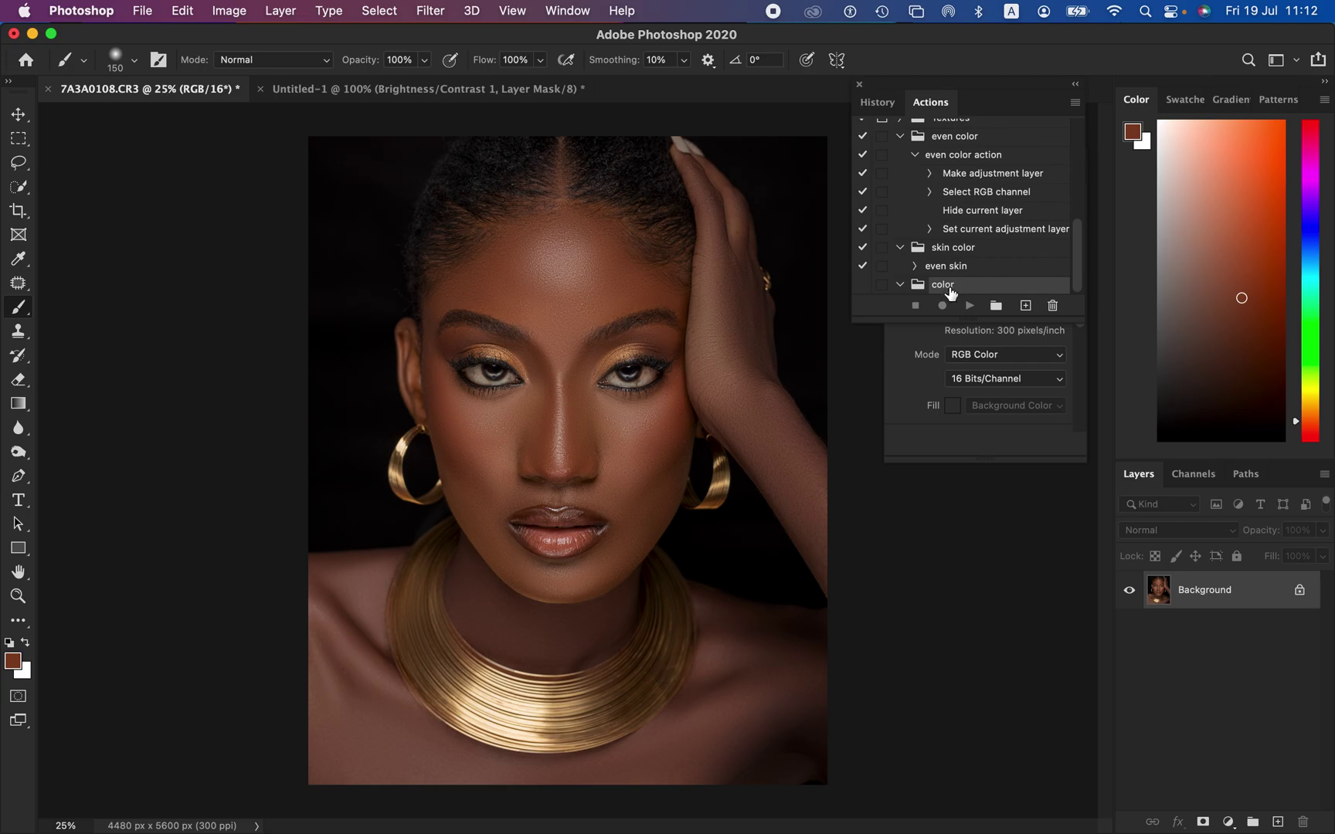
Create an action named skin tones in the color set with the Violet color label, and start recording it.
click(1026, 306)
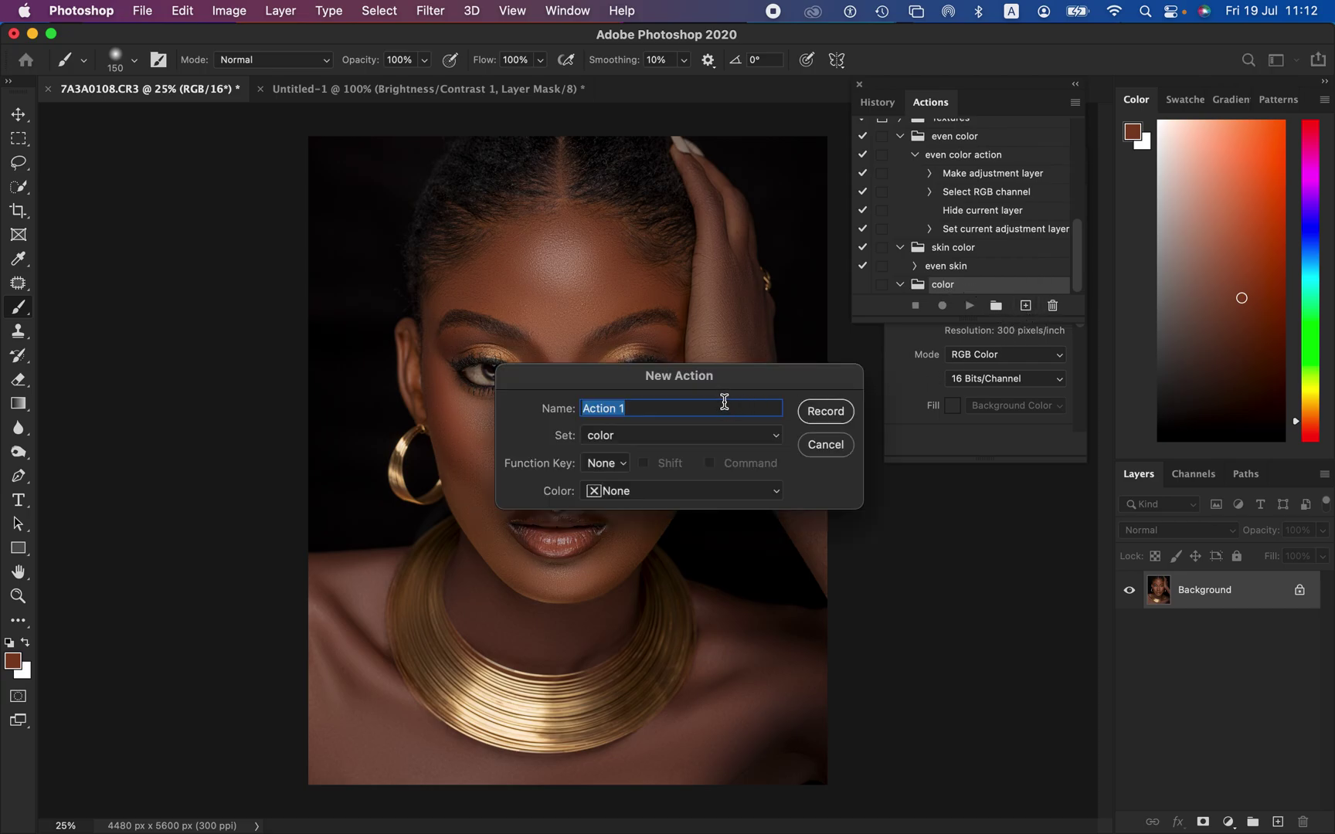
text(skin tones)
click(673, 436)
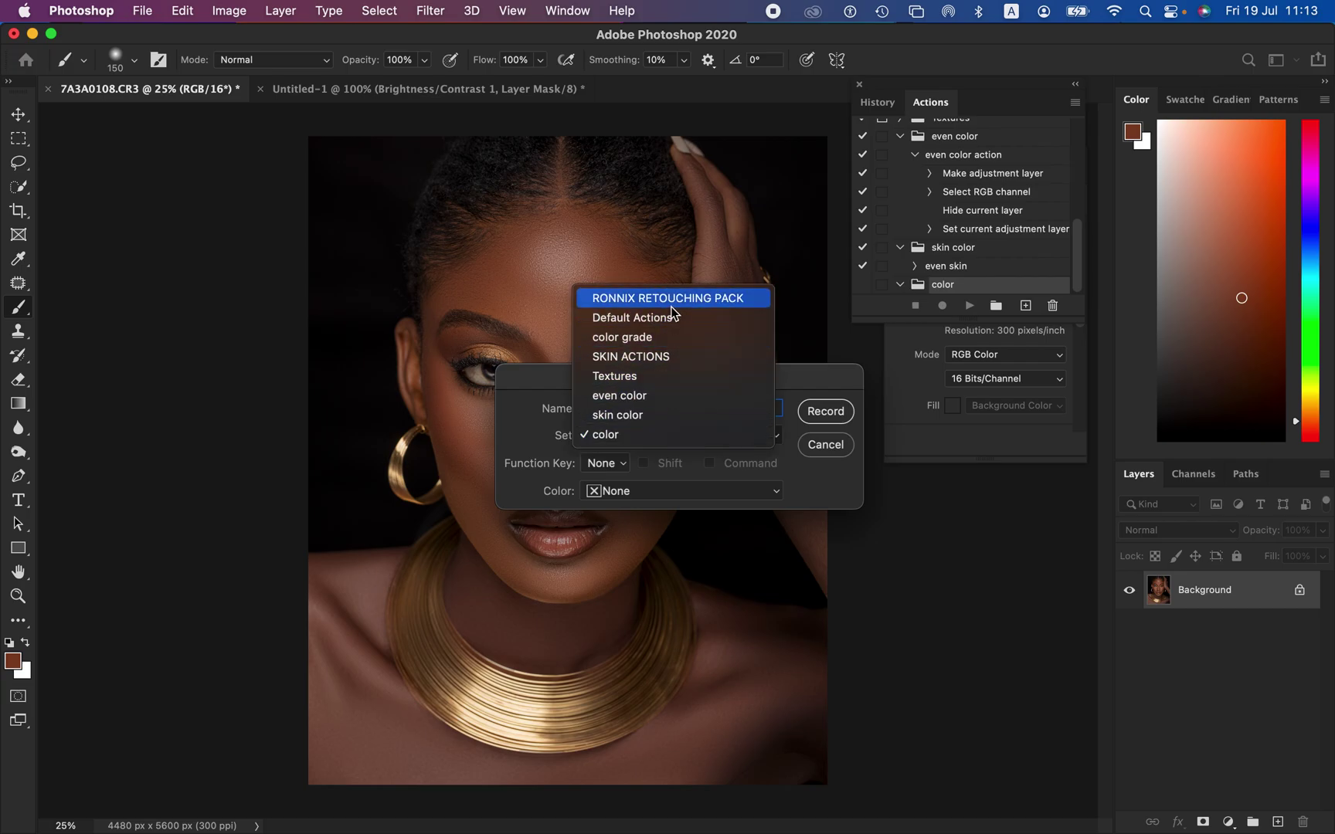
click(645, 433)
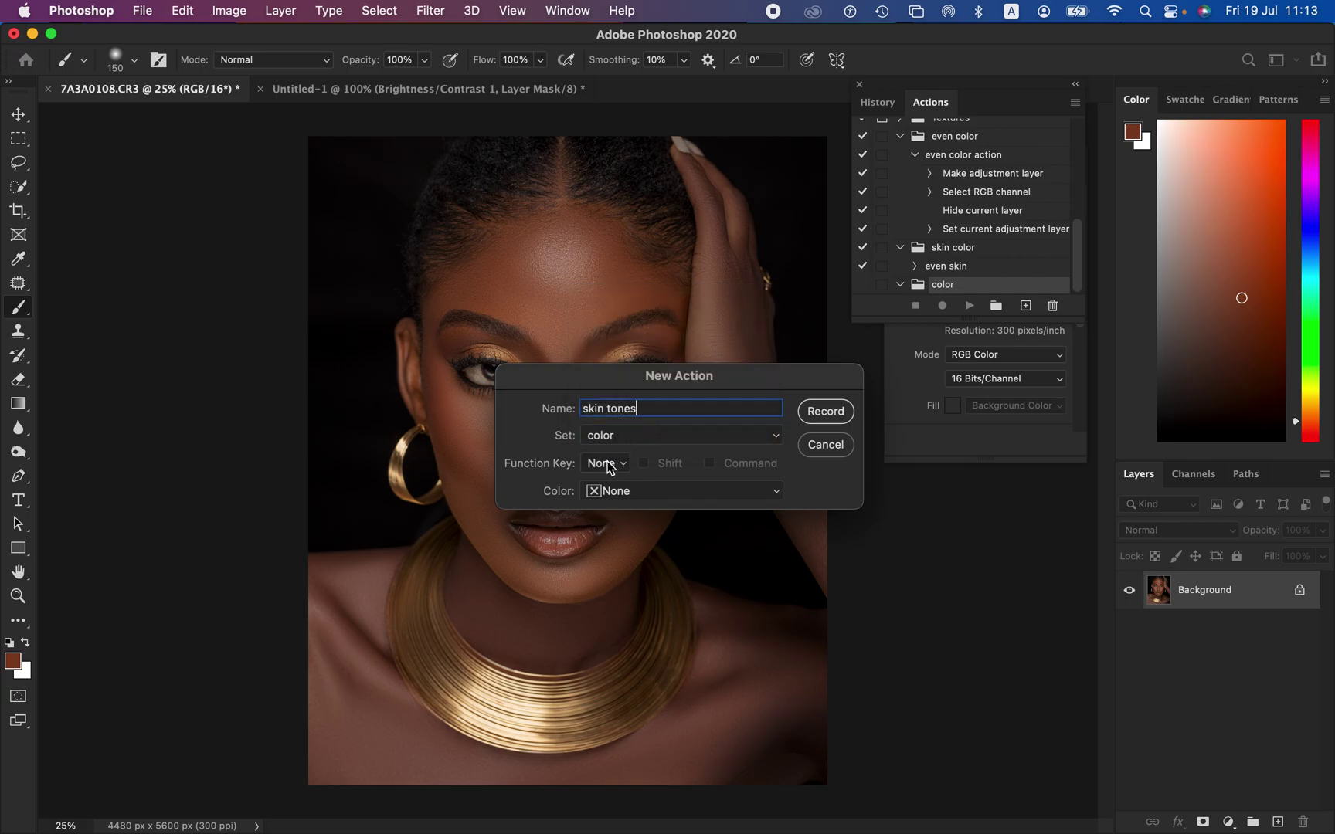
click(607, 463)
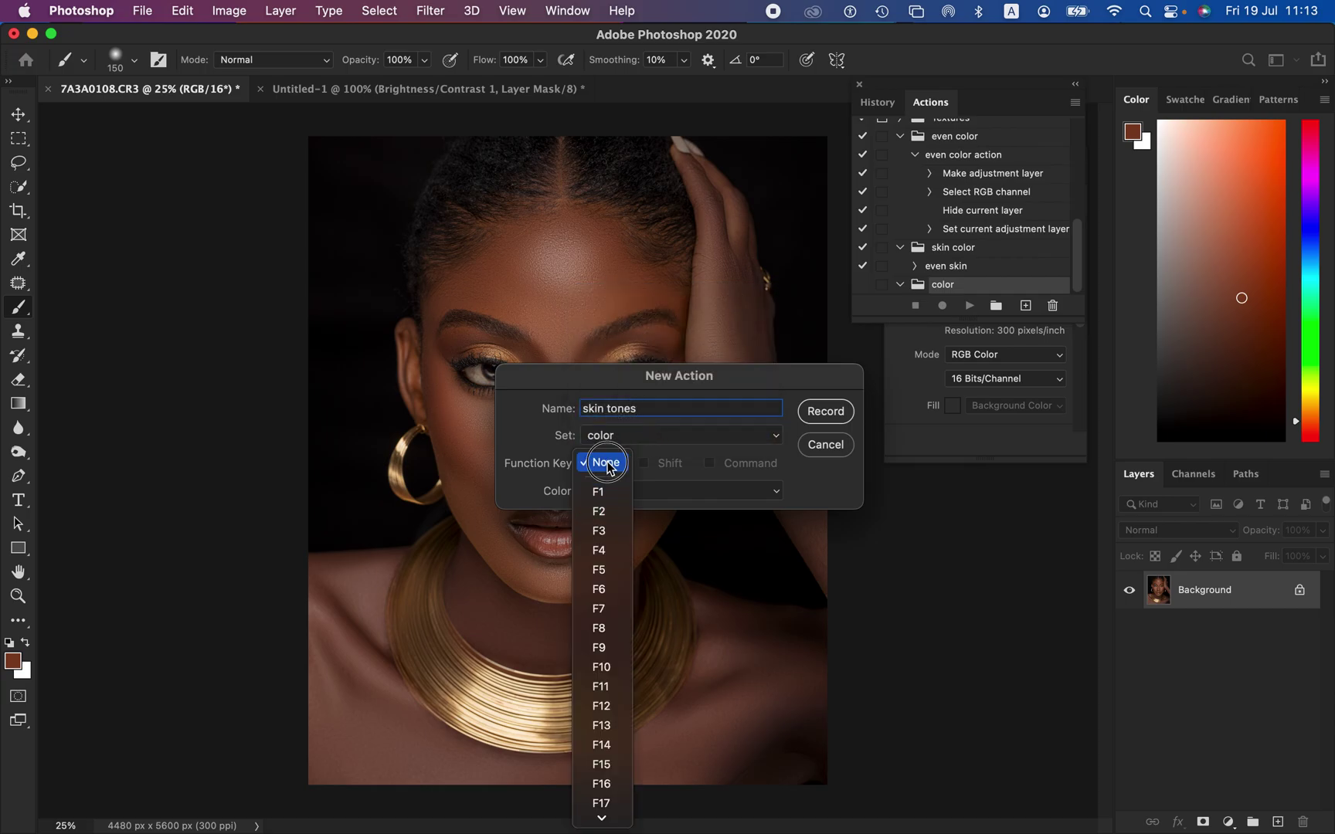
click(609, 463)
click(637, 487)
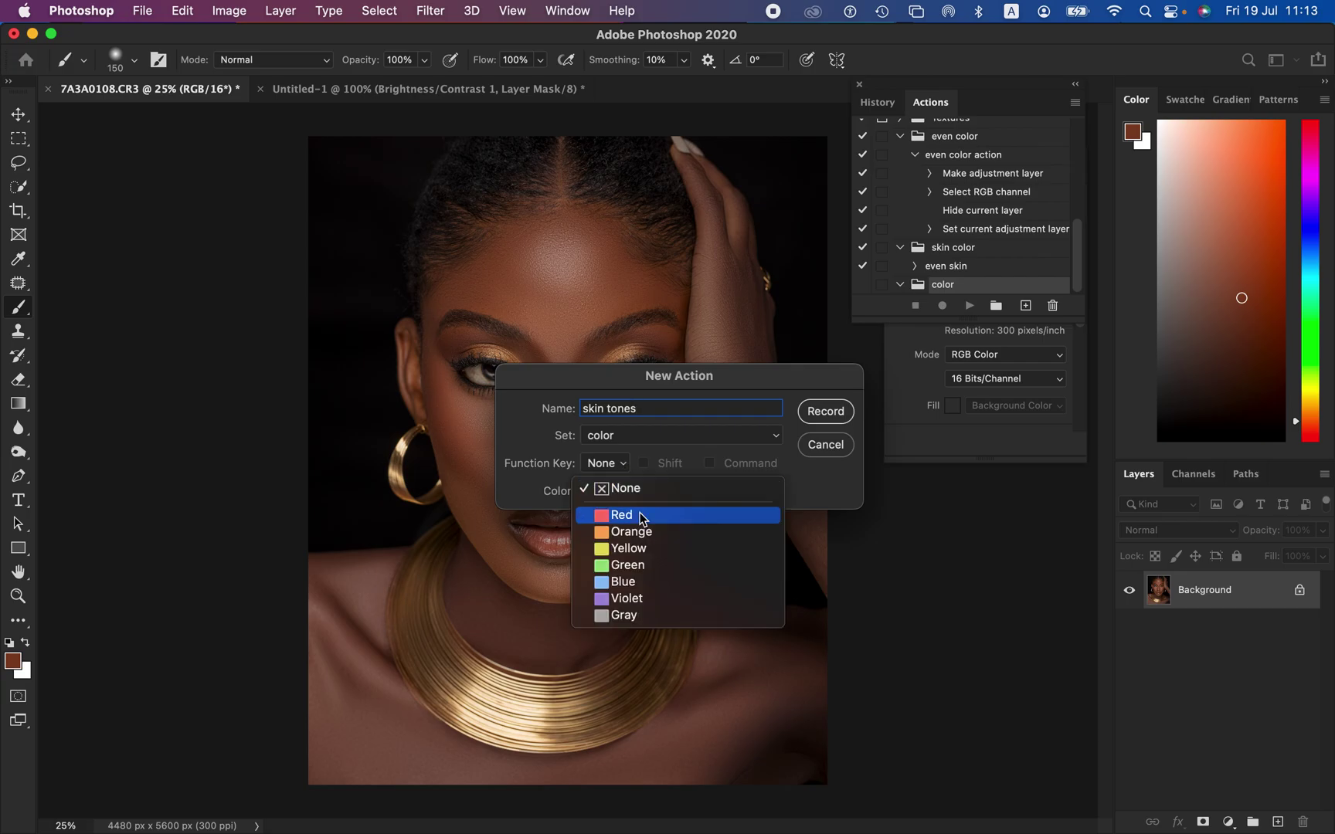
click(639, 598)
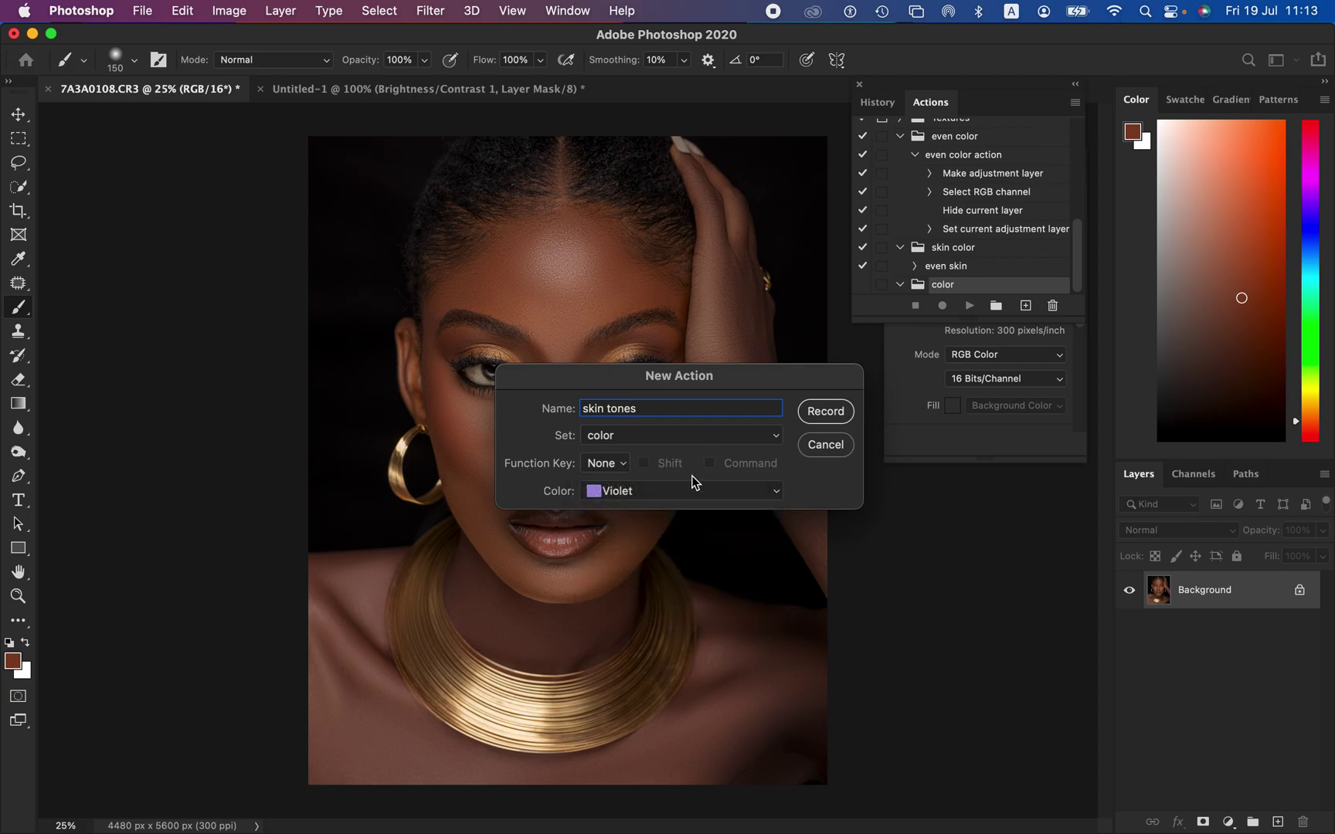
click(822, 412)
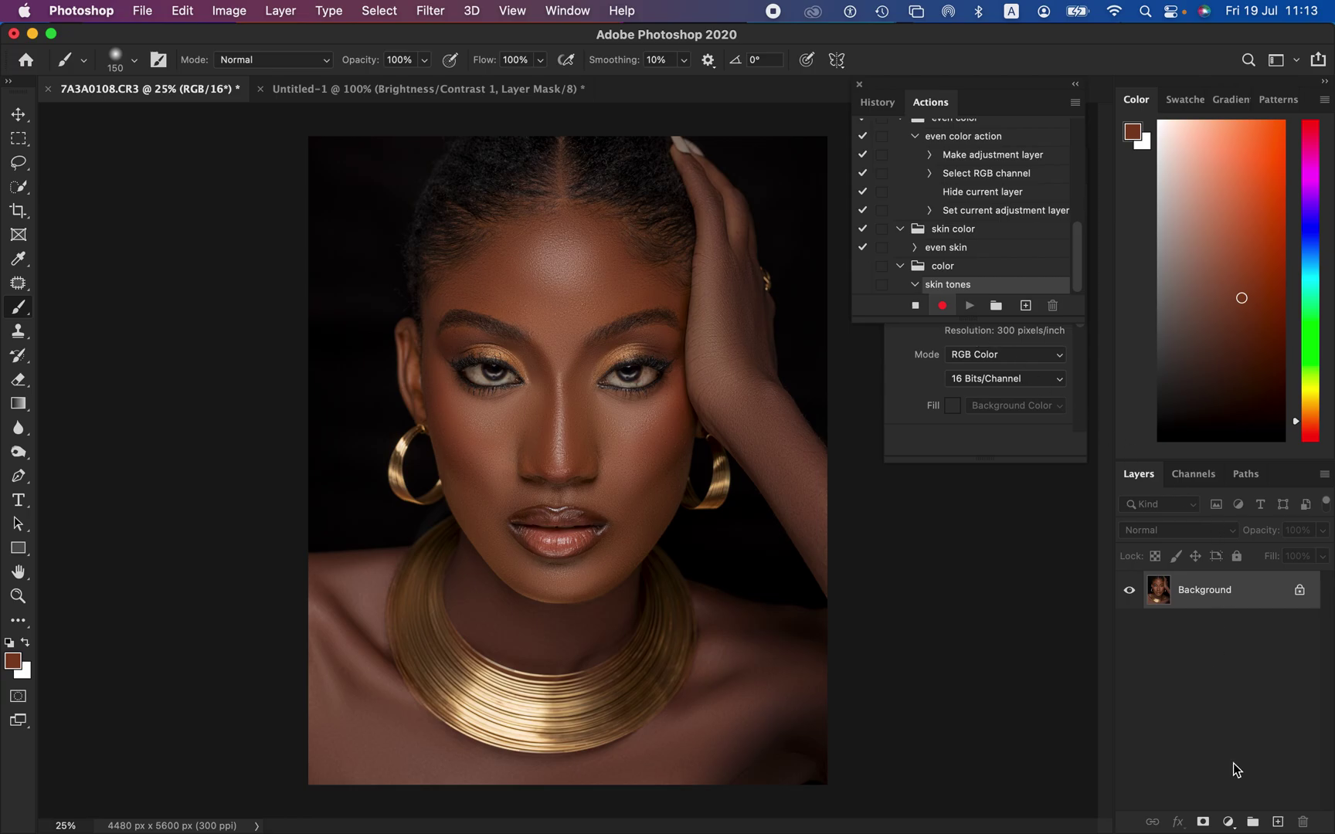
Add a Gradient Map adjustment layer above the Background, hide it and select its adjustment instead of its mask.
click(1229, 822)
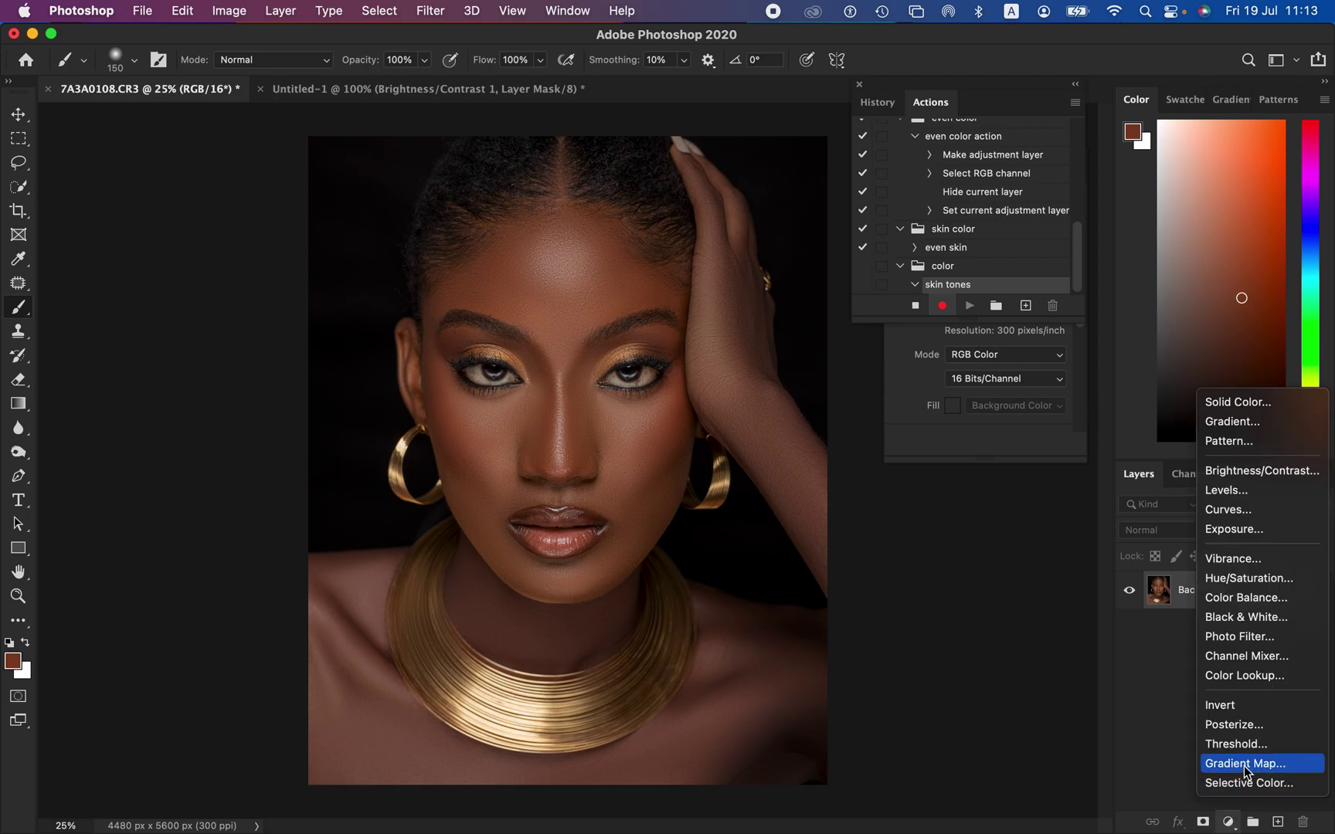
click(1245, 765)
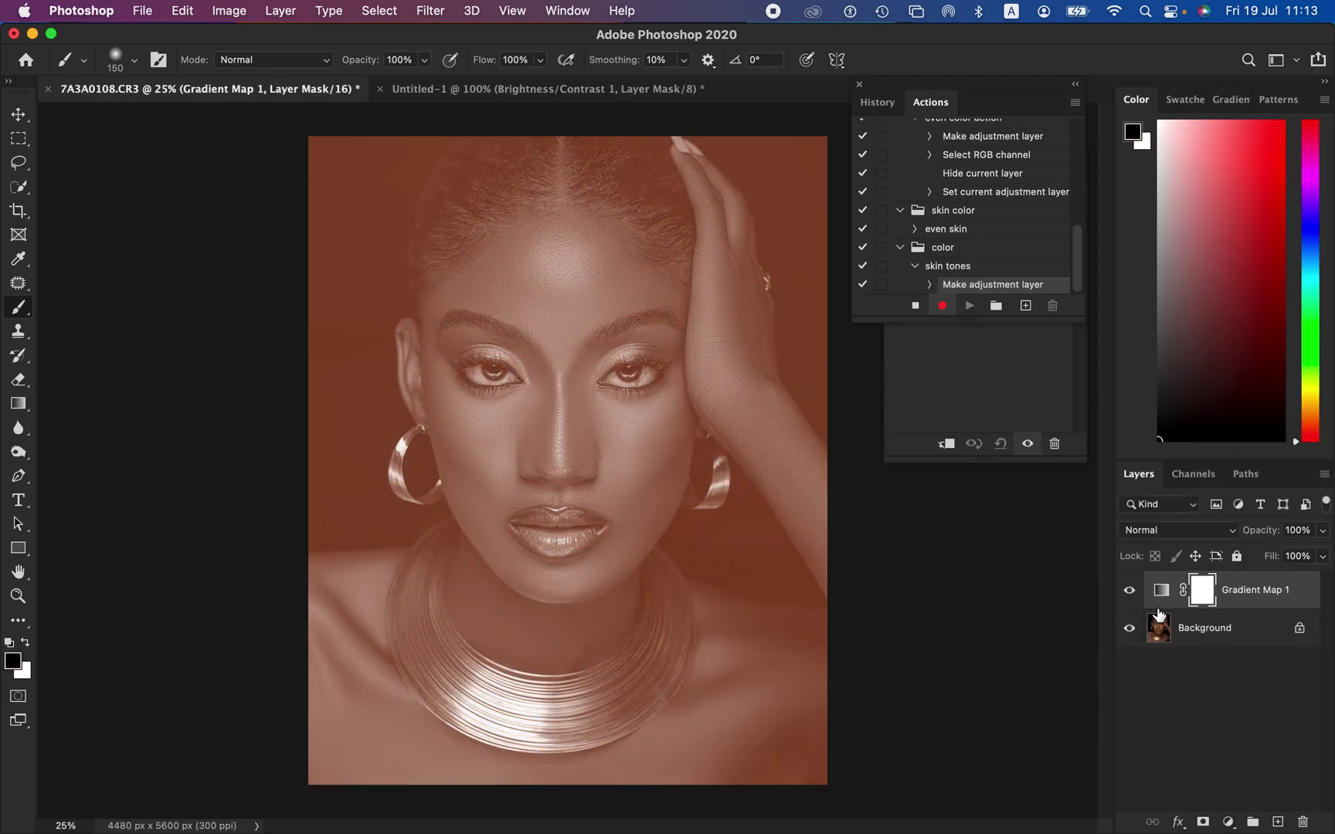
click(1129, 591)
click(1161, 600)
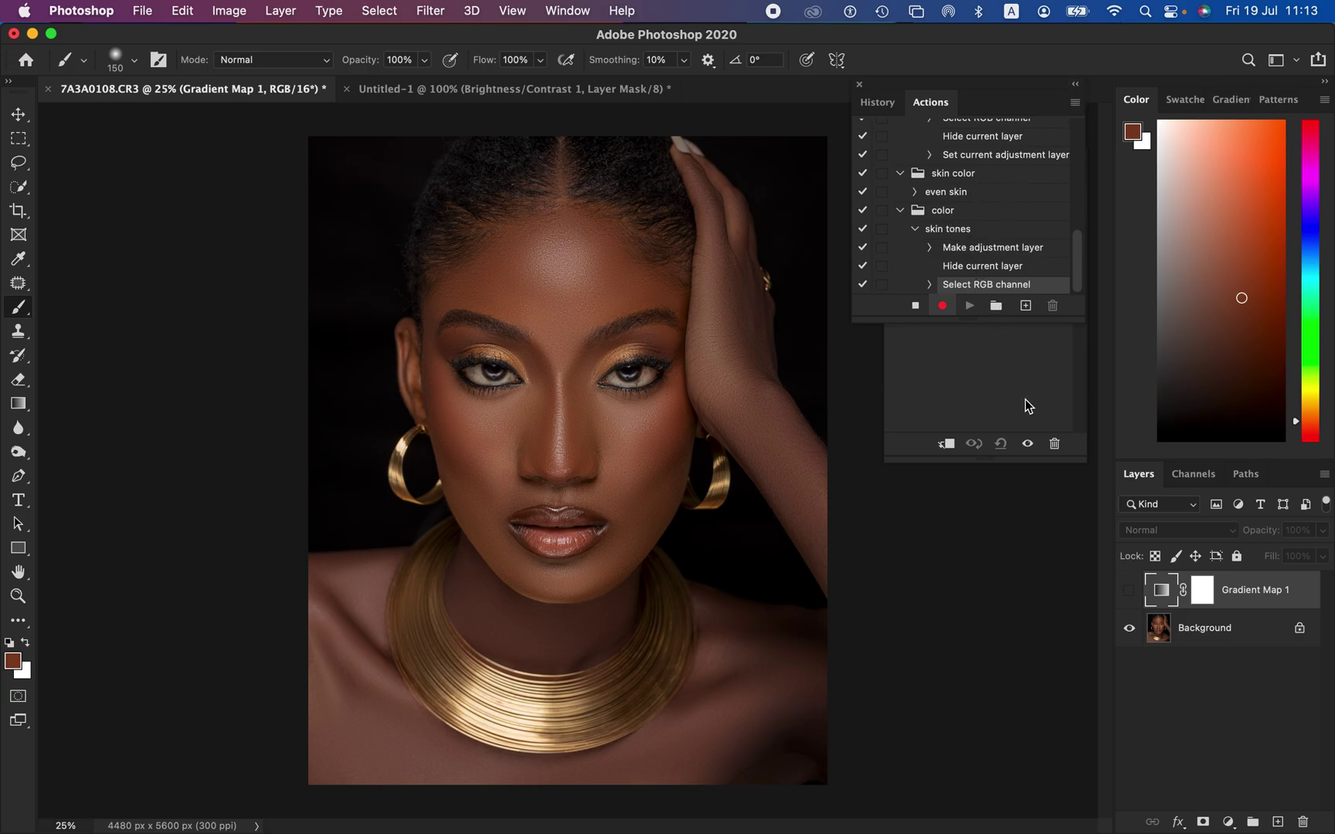
Edit the Gradient Map's gradient and set its 0% color stop to the shadow tone #593822 sampled from the cheek.
click(1083, 408)
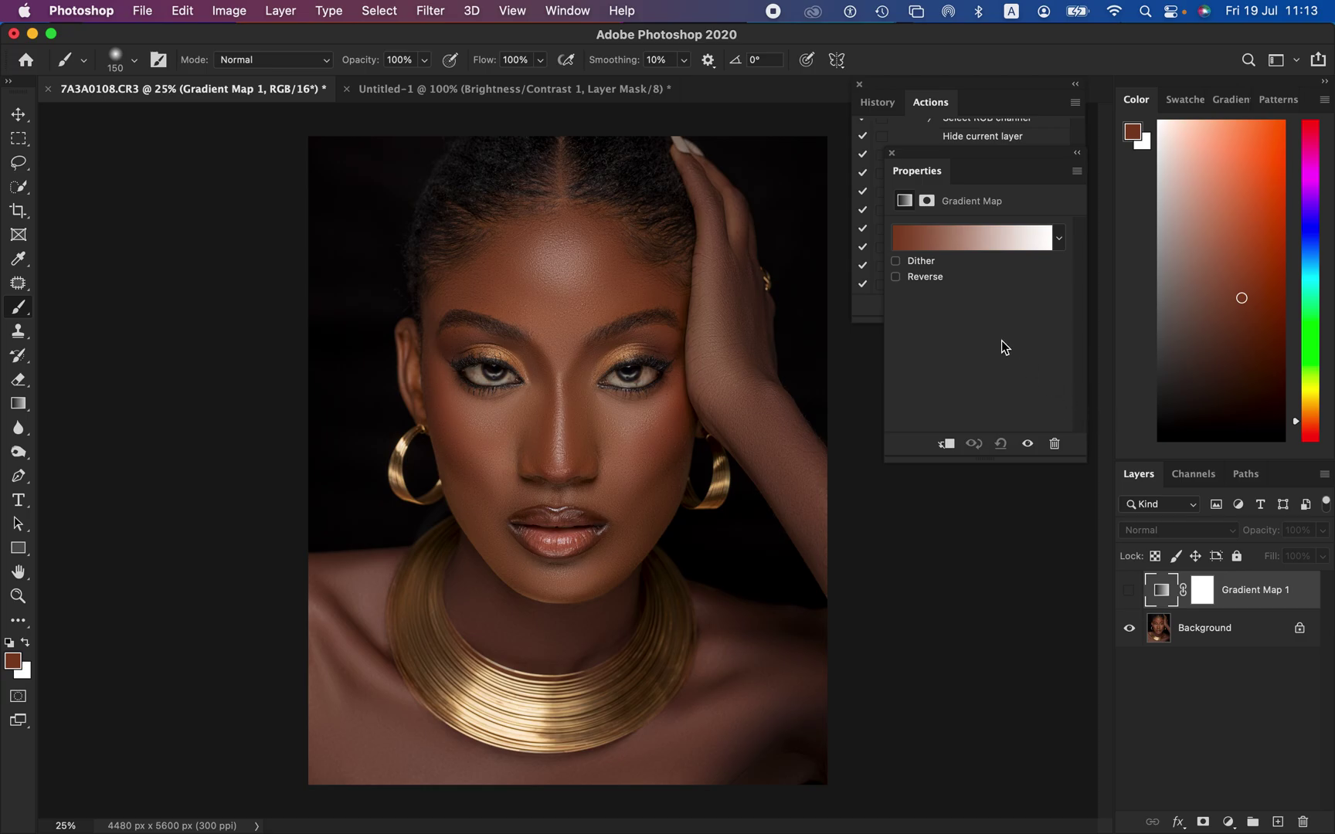
click(950, 236)
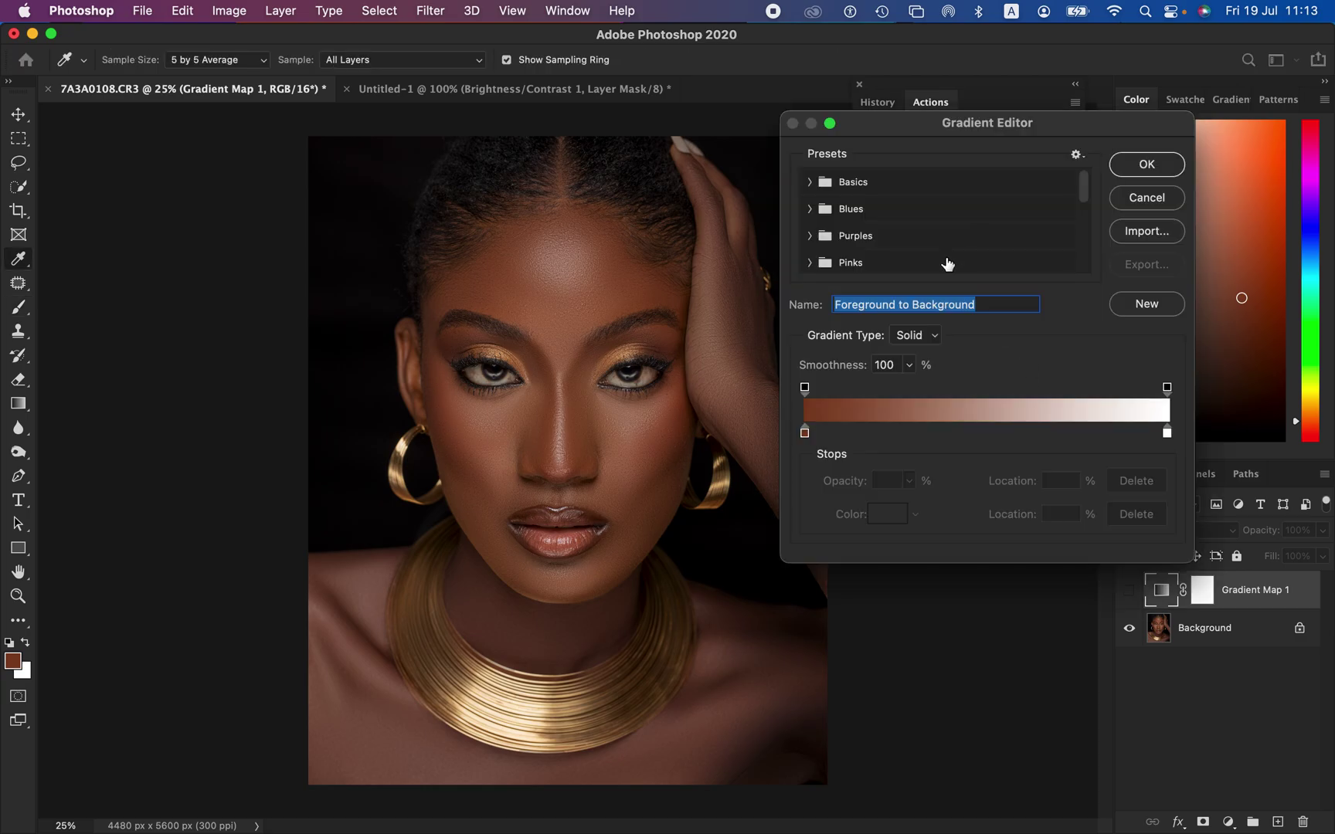
click(804, 433)
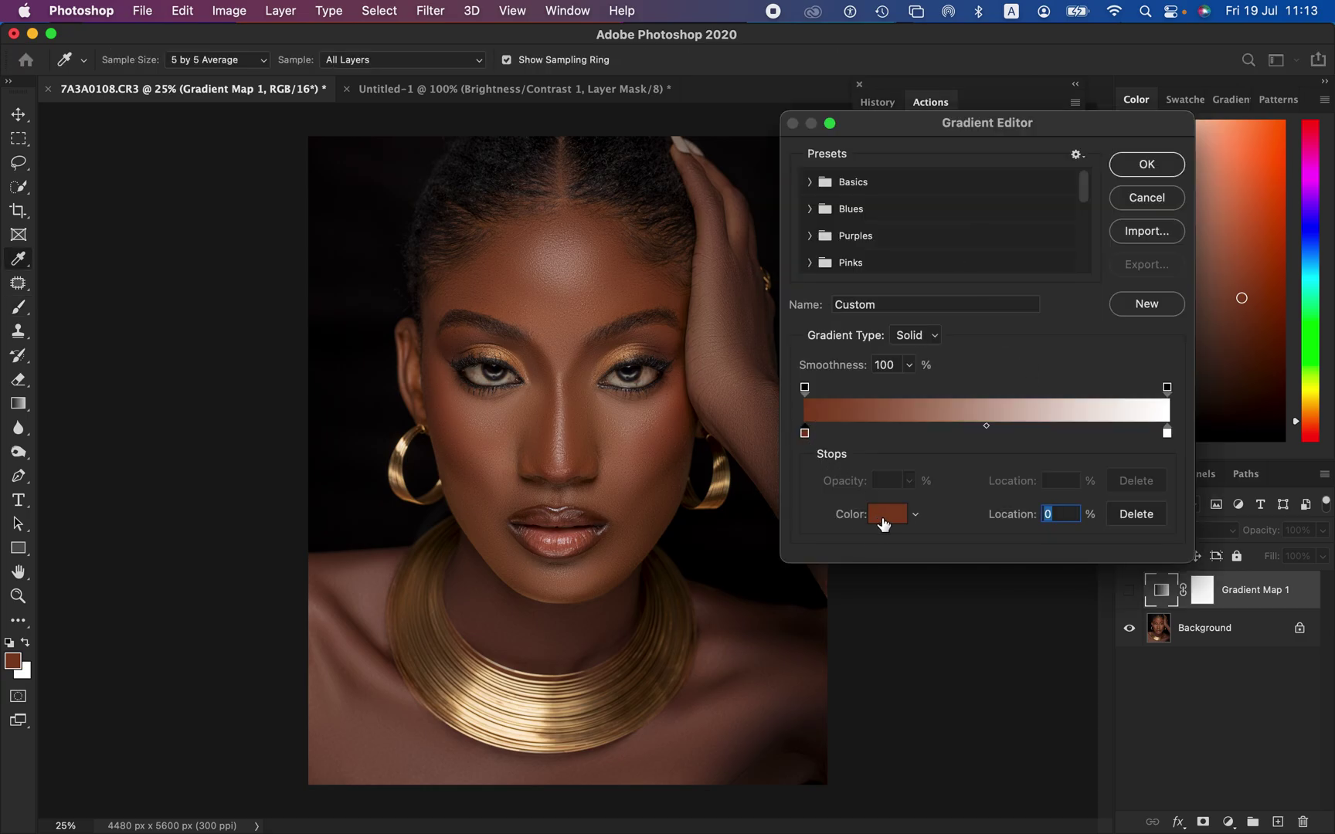
click(882, 516)
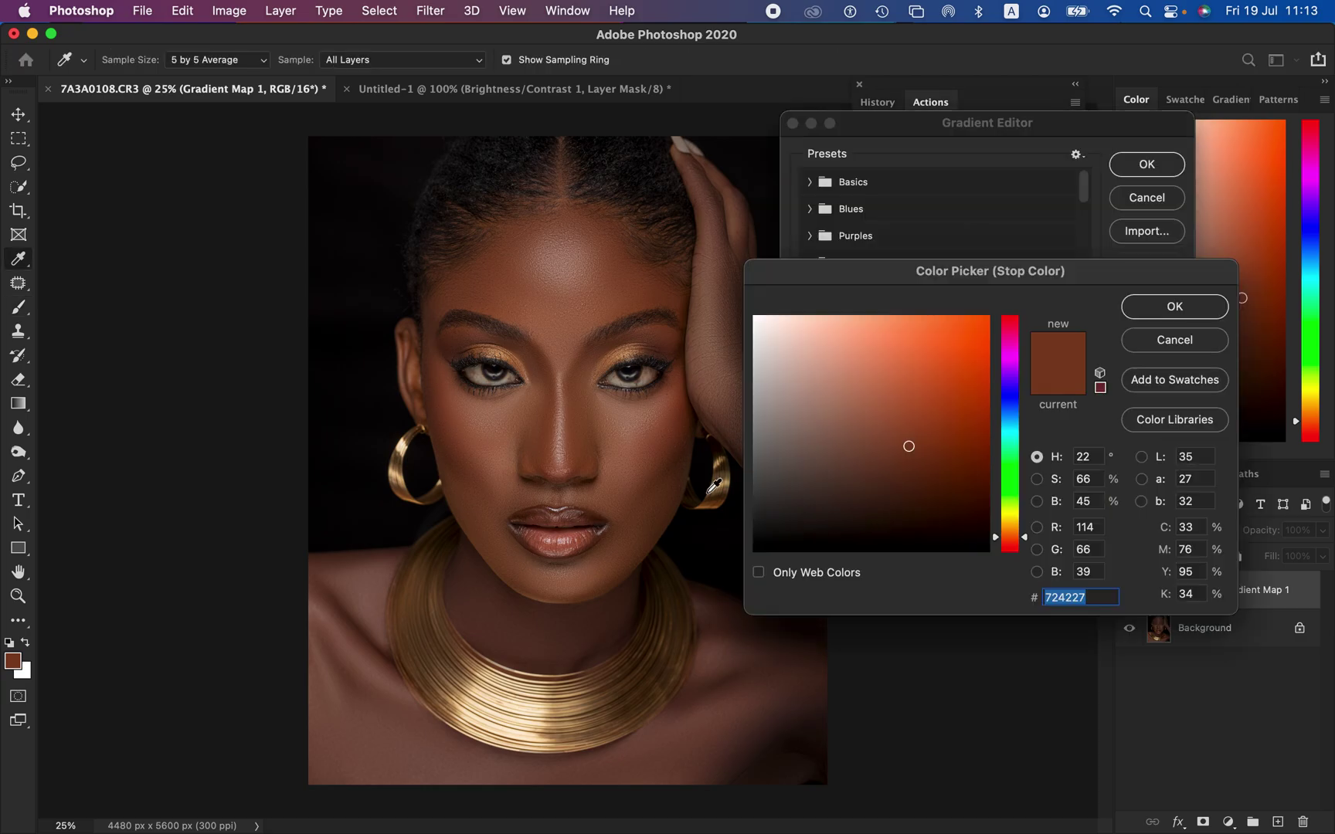
click(457, 470)
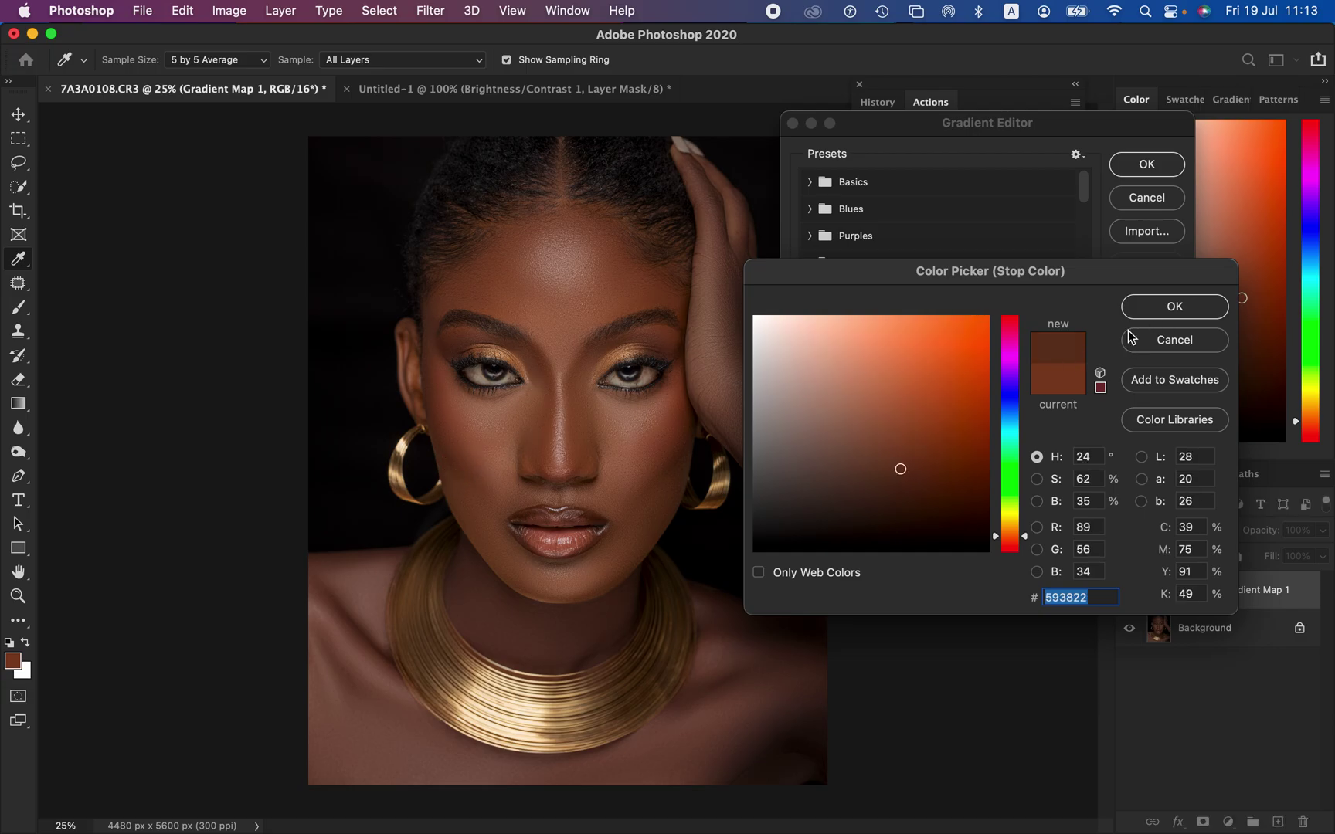
click(1175, 307)
Set the gradient's 100% color stop to a highlight skin tone sampled from the nose.
click(1166, 434)
drag(1168, 440, 1175, 439)
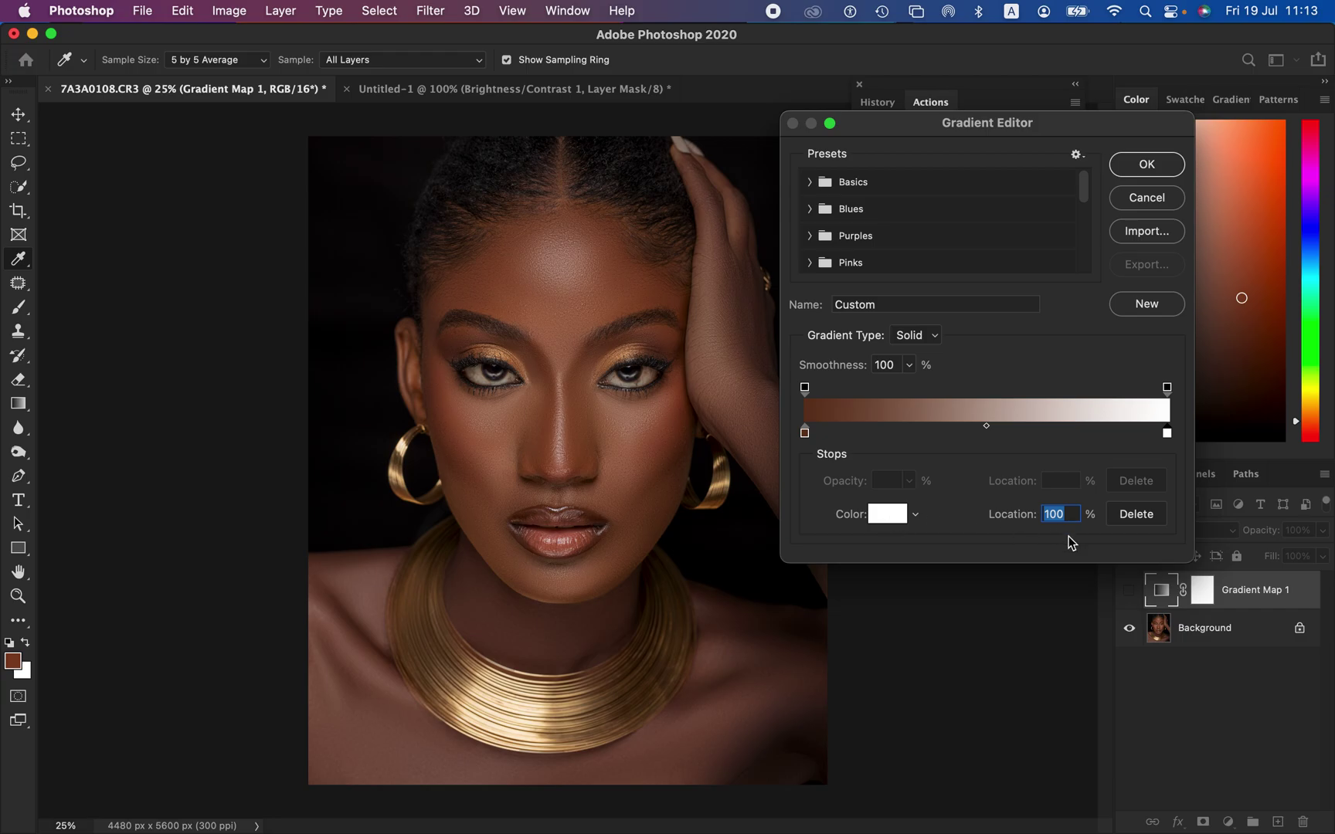
click(886, 513)
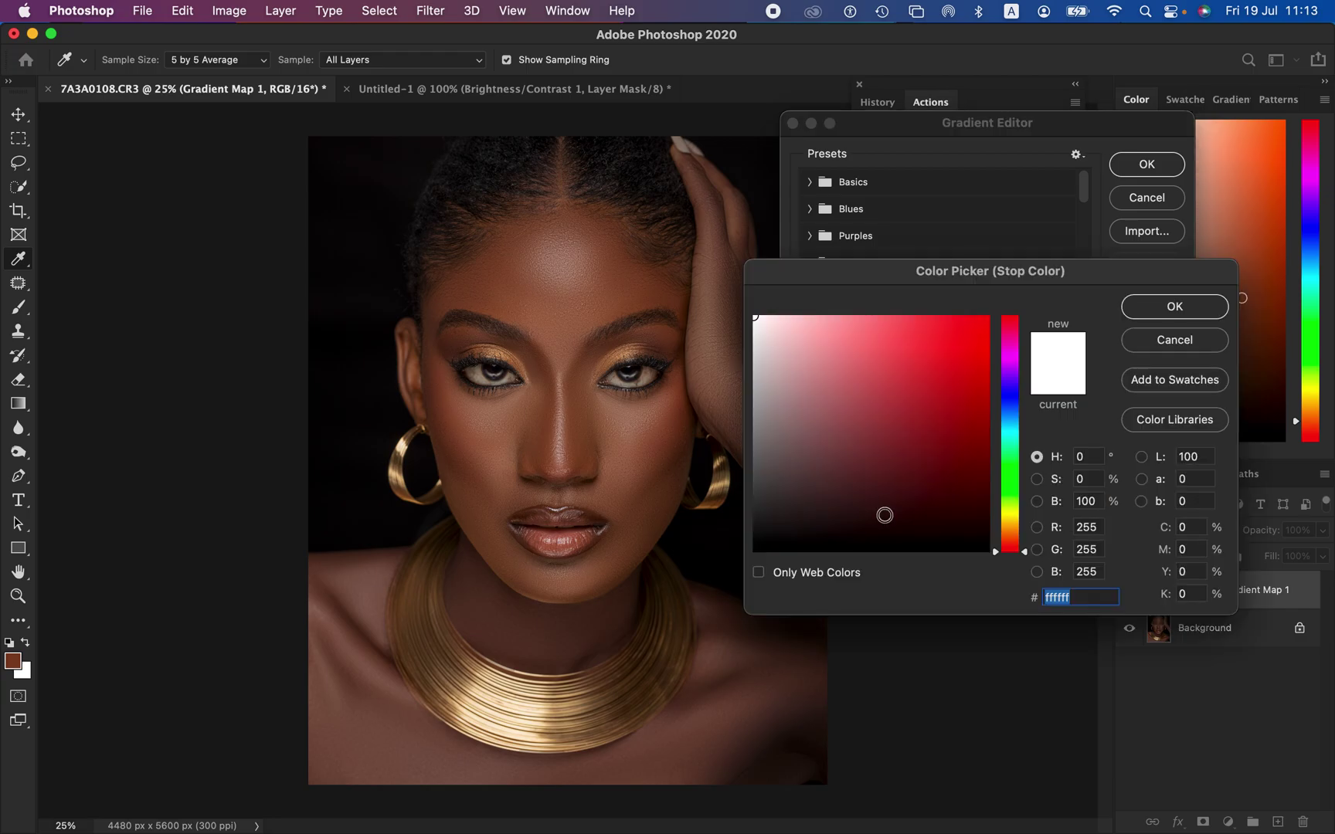
click(561, 437)
click(1168, 307)
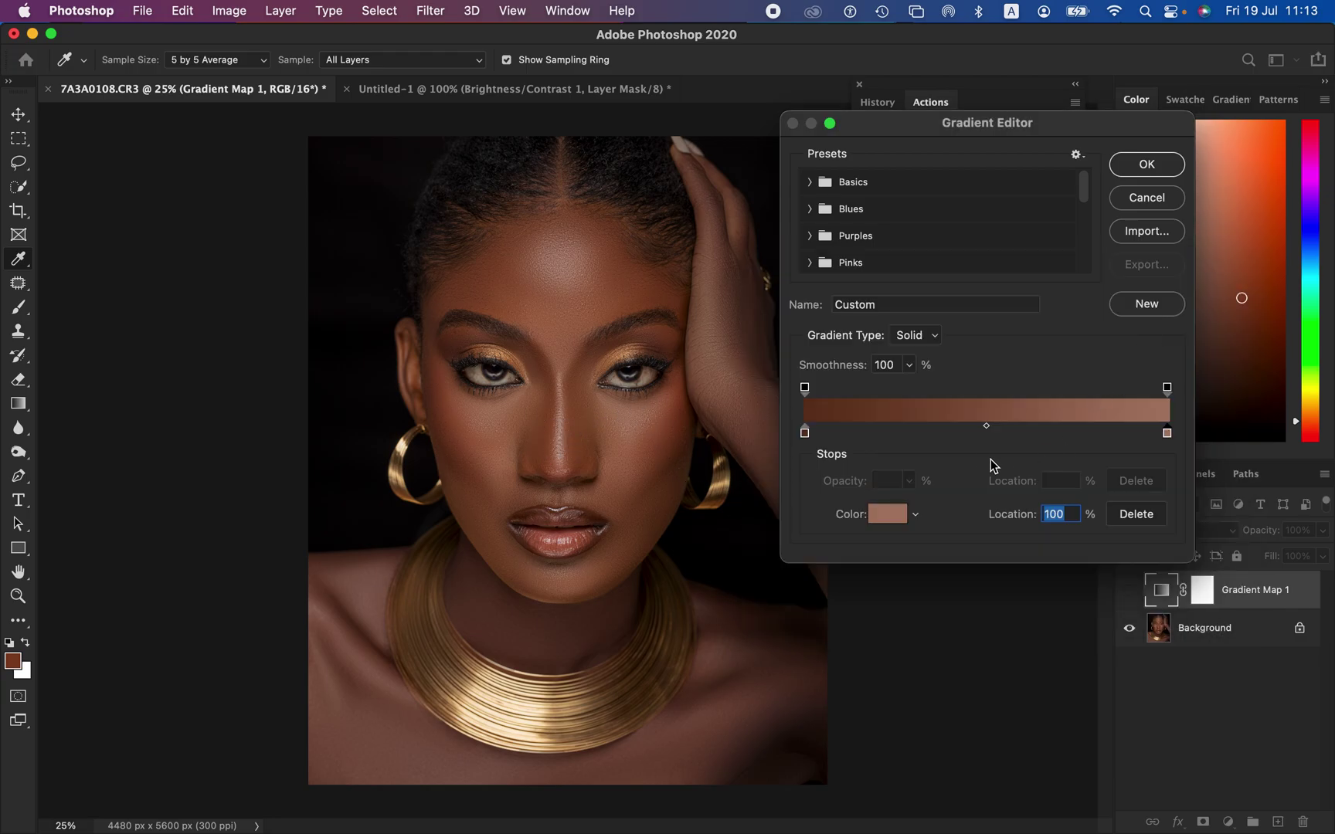
Add a color stop at 50% using the midtone #805337 sampled from the forehead, and accept the gradient.
click(973, 433)
text(50)
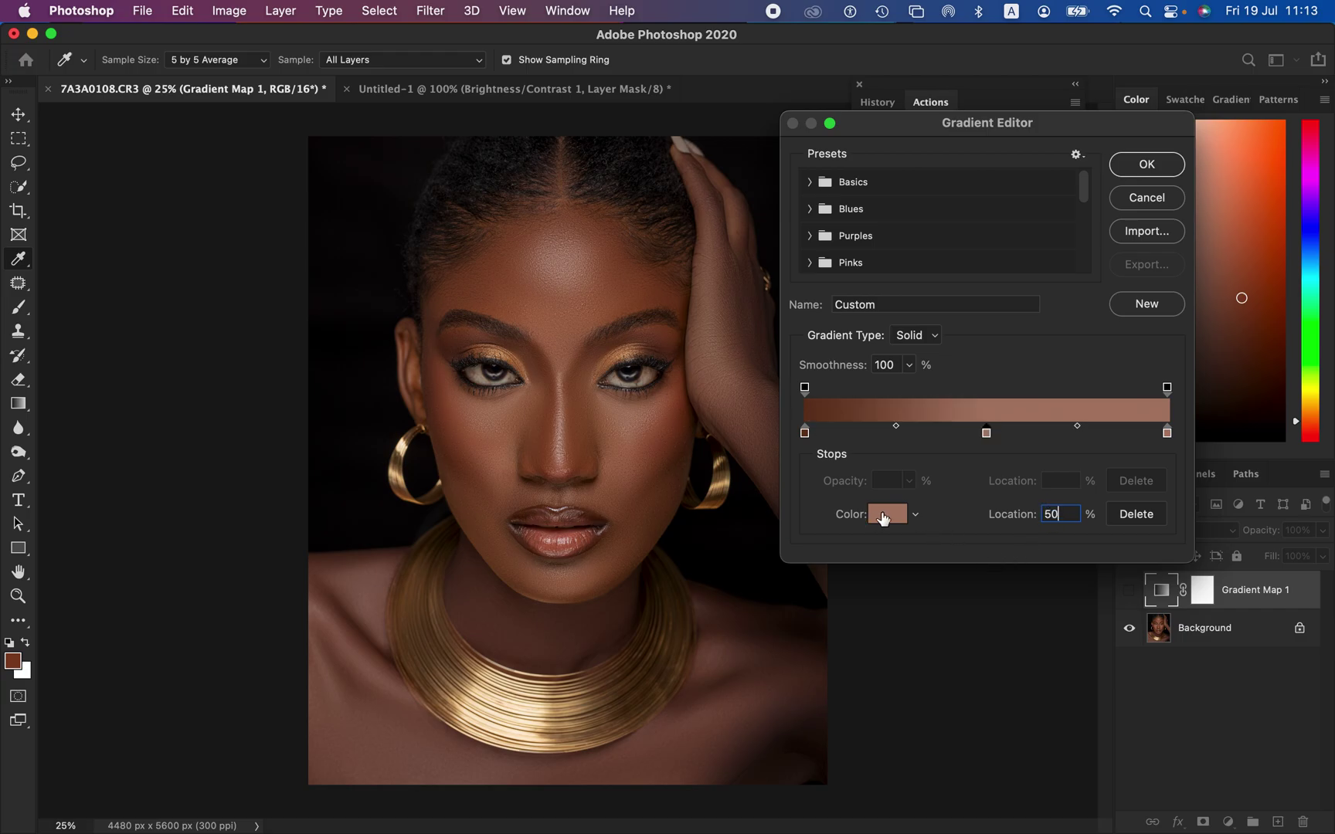
click(883, 518)
click(634, 303)
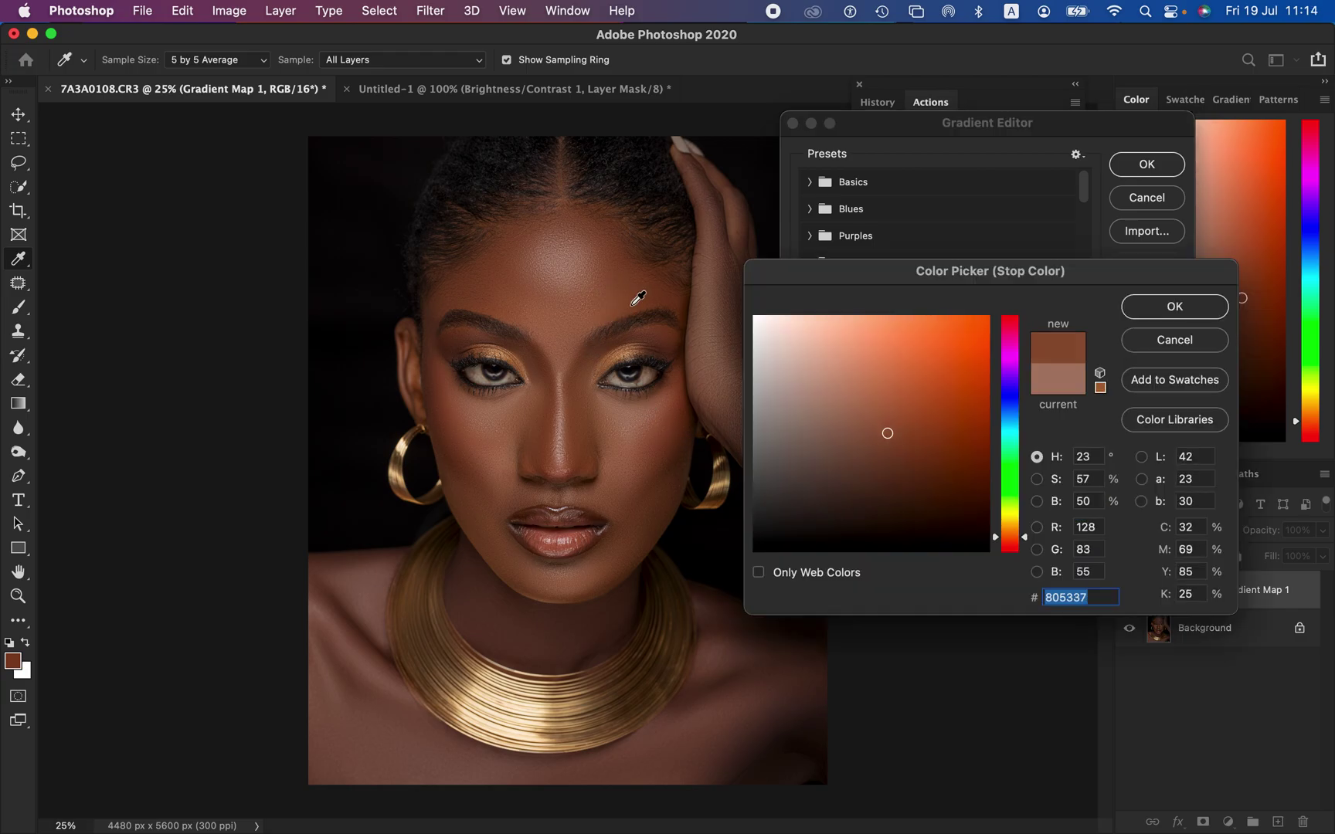
click(1147, 317)
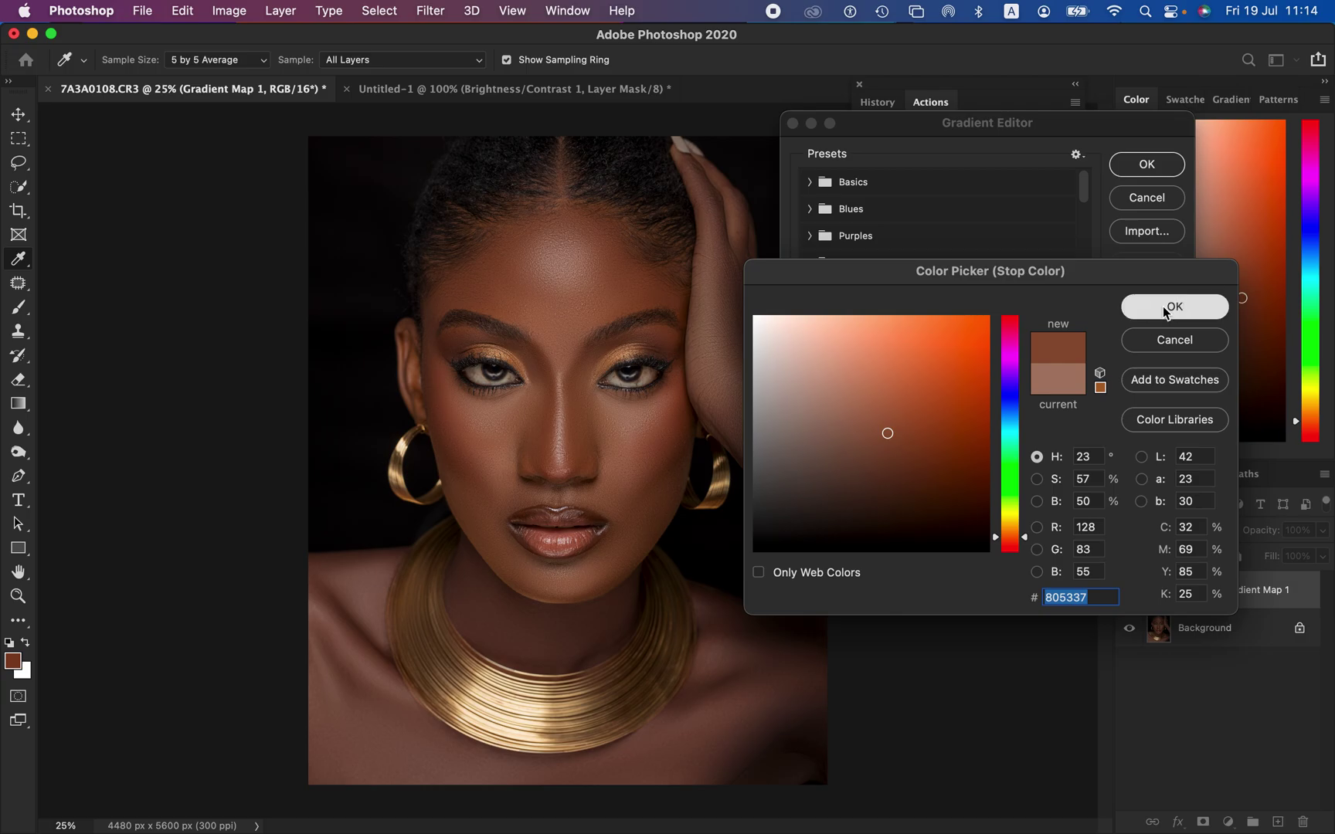
click(1147, 180)
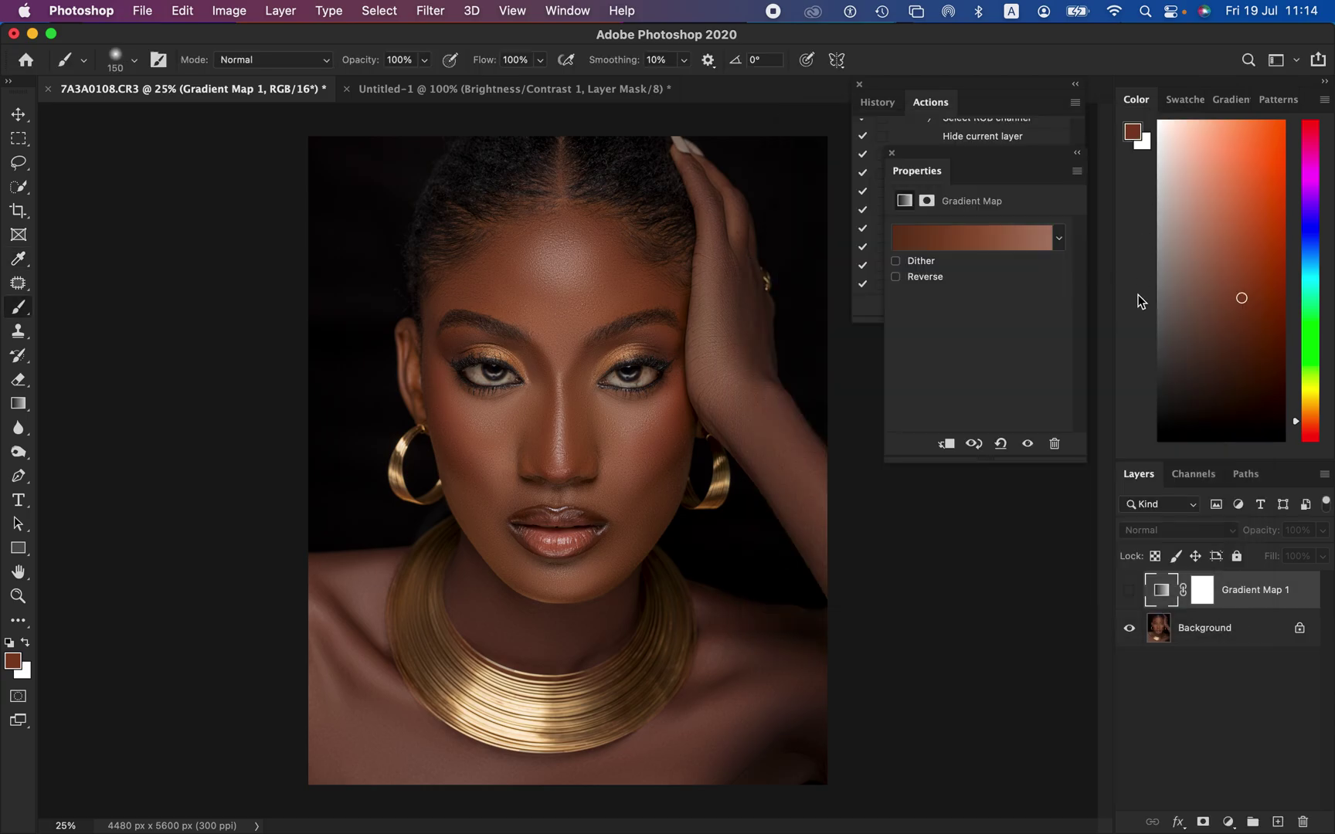
Stop recording the skin tones action, collapse and select it, and delete the hidden Gradient Map layer.
click(941, 101)
click(915, 305)
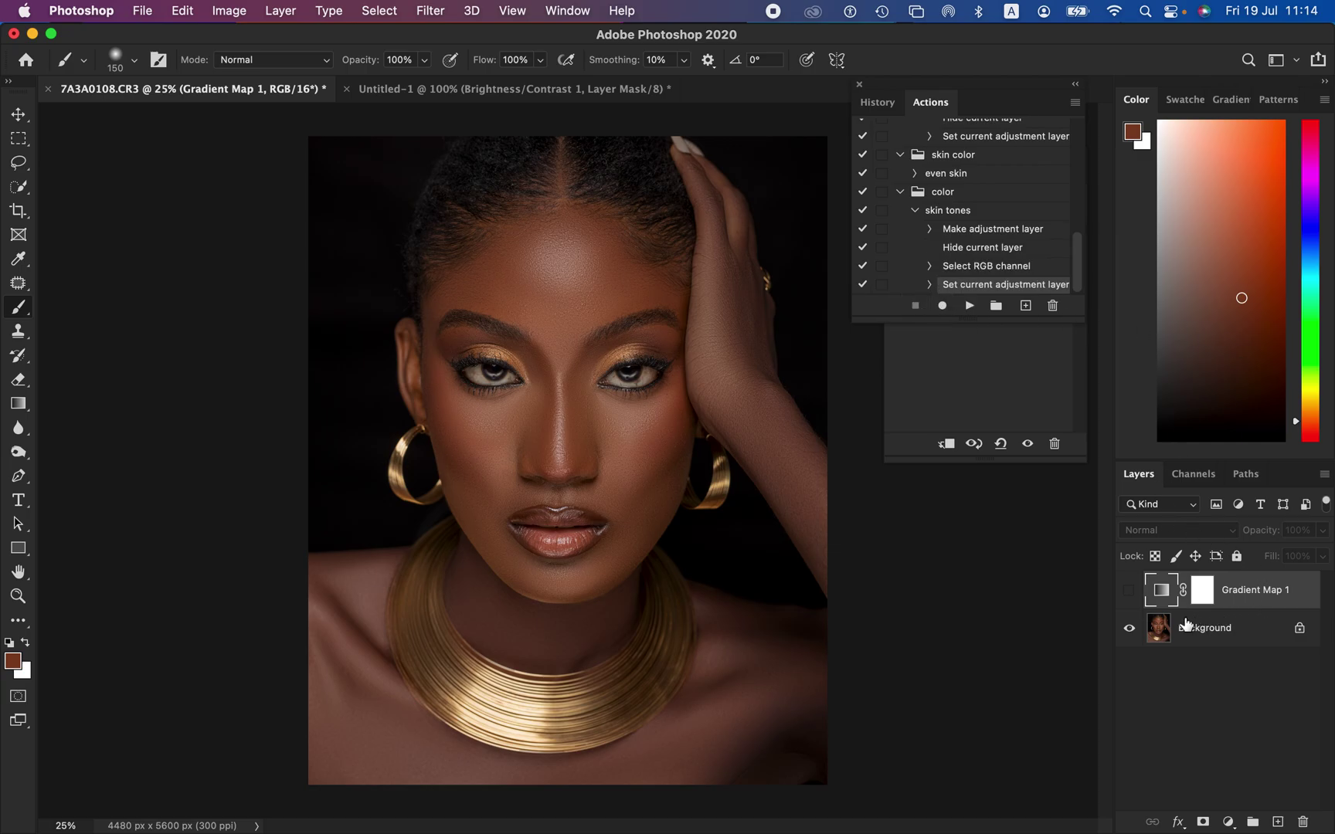
click(915, 210)
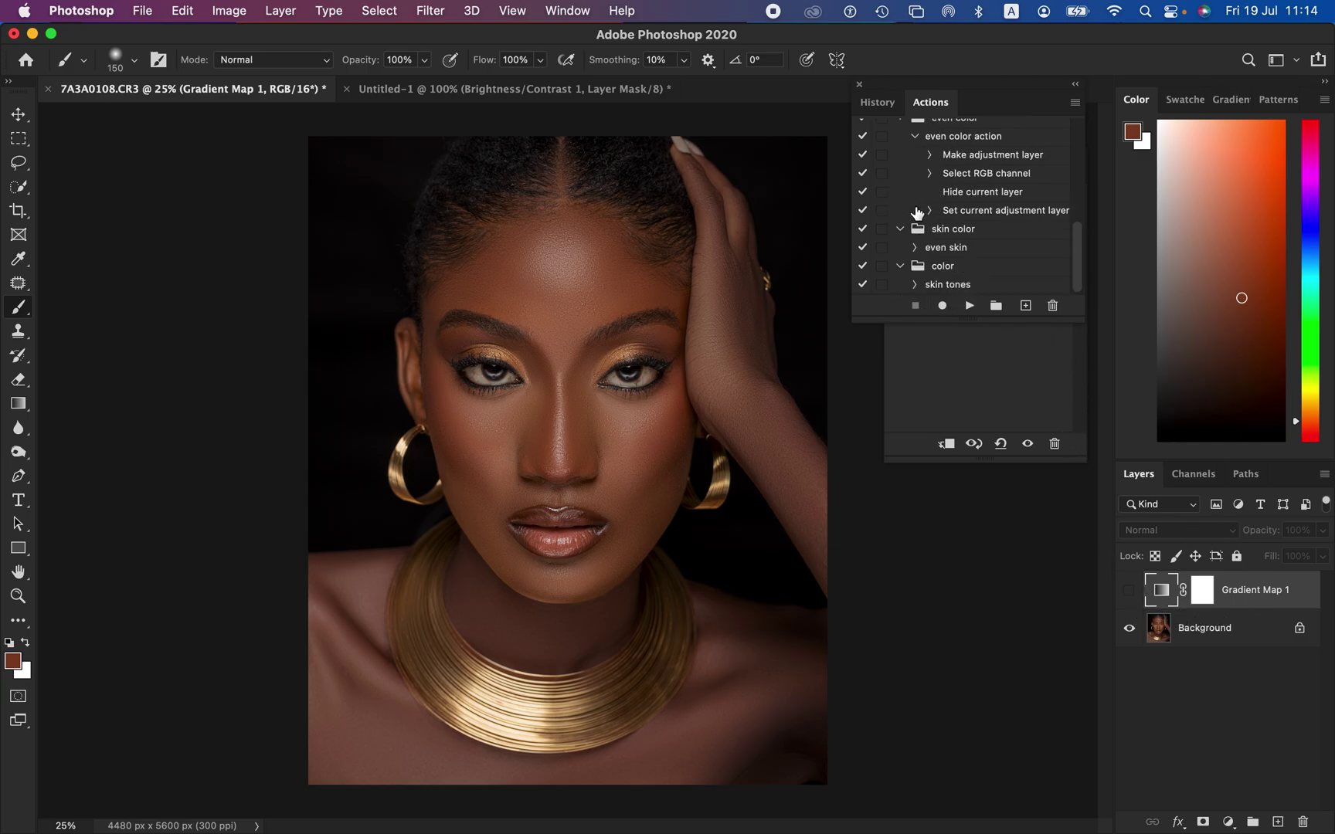
click(950, 286)
drag(1278, 595, 1304, 824)
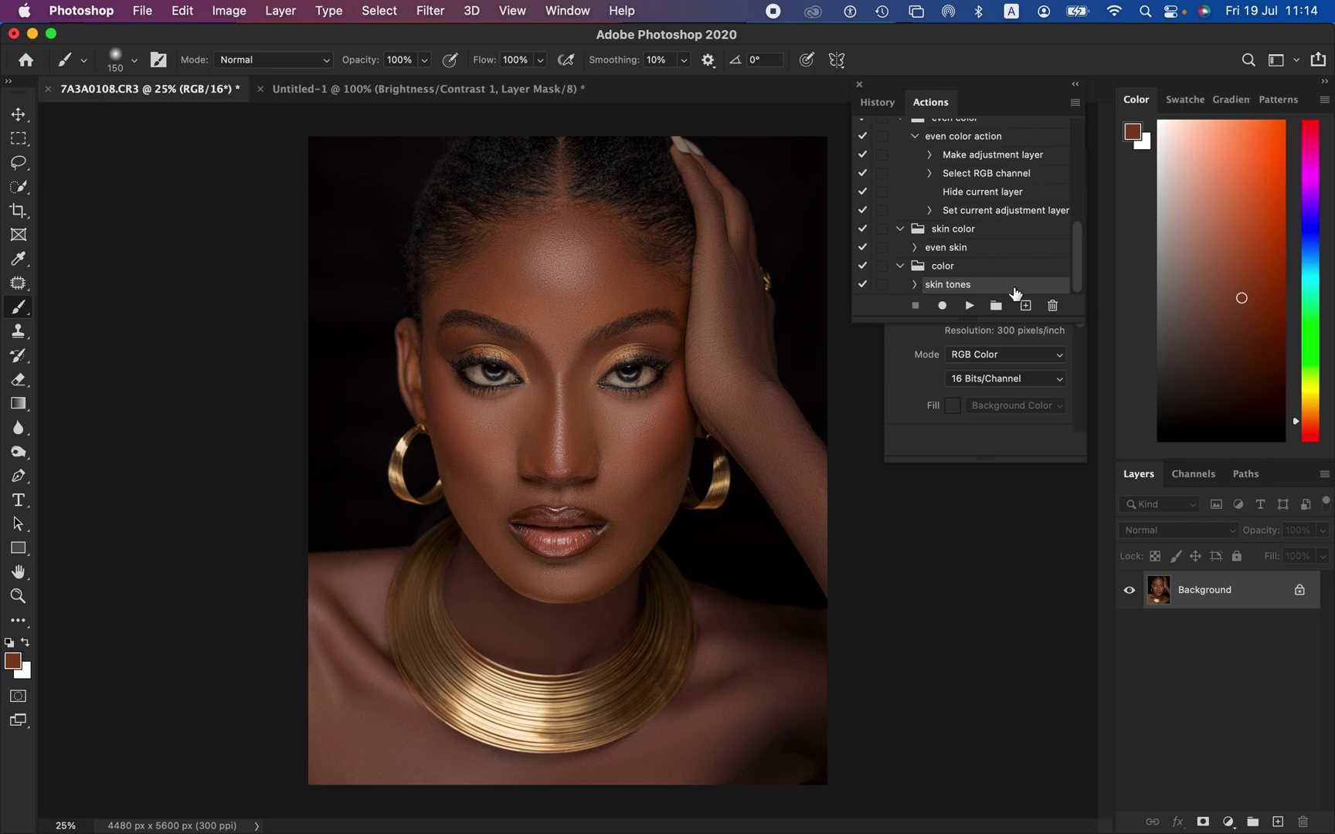
Play the skin tones action, make the resulting Gradient Map layer visible, and set its blend mode to Color.
click(971, 306)
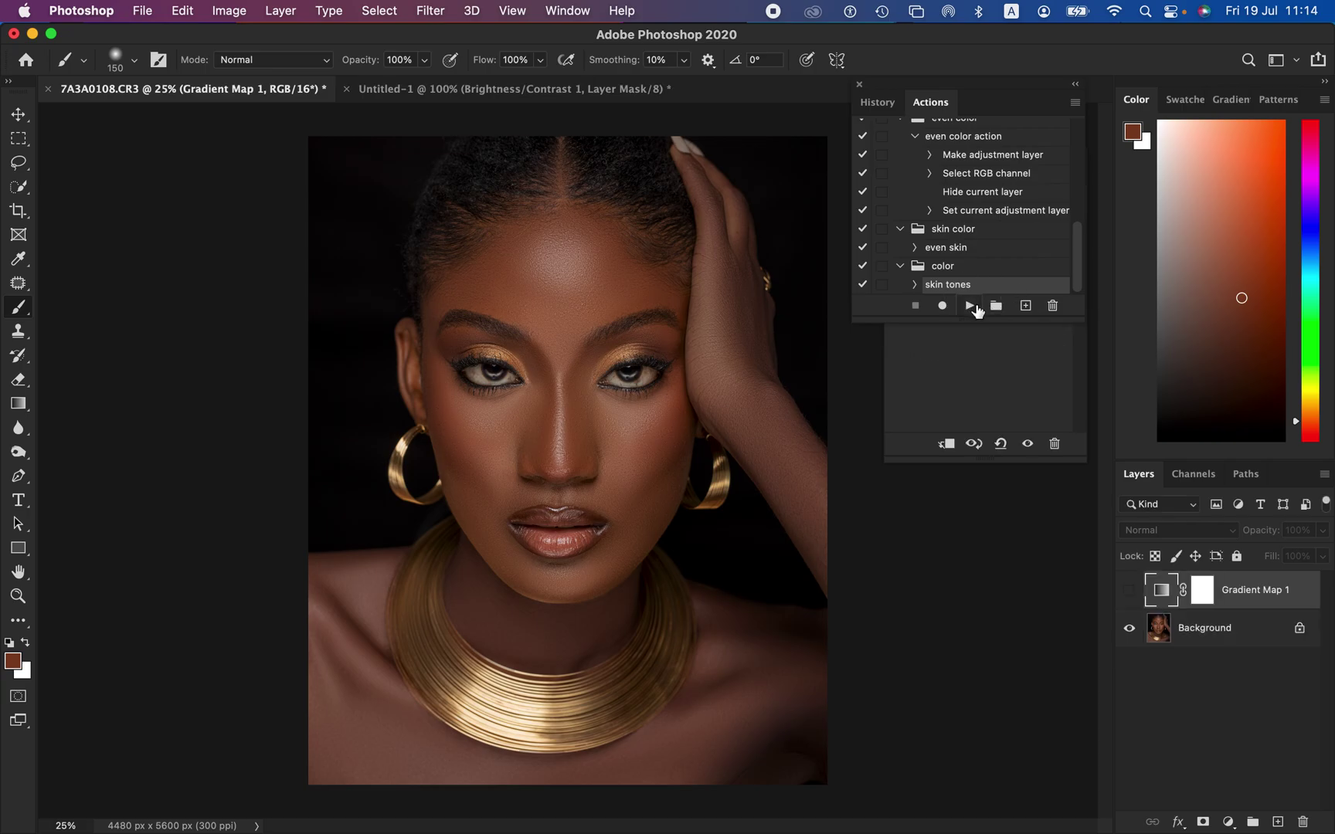
click(1129, 593)
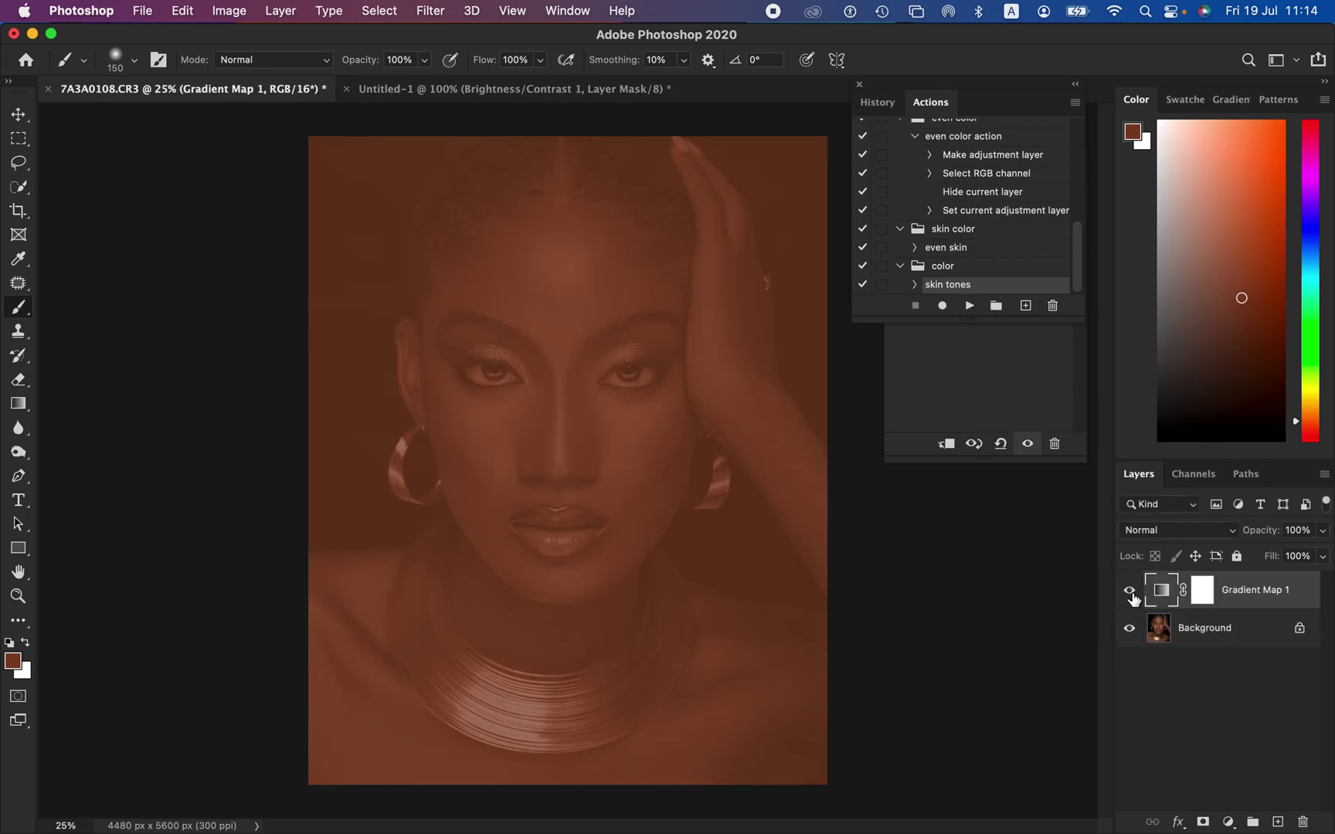
click(1168, 536)
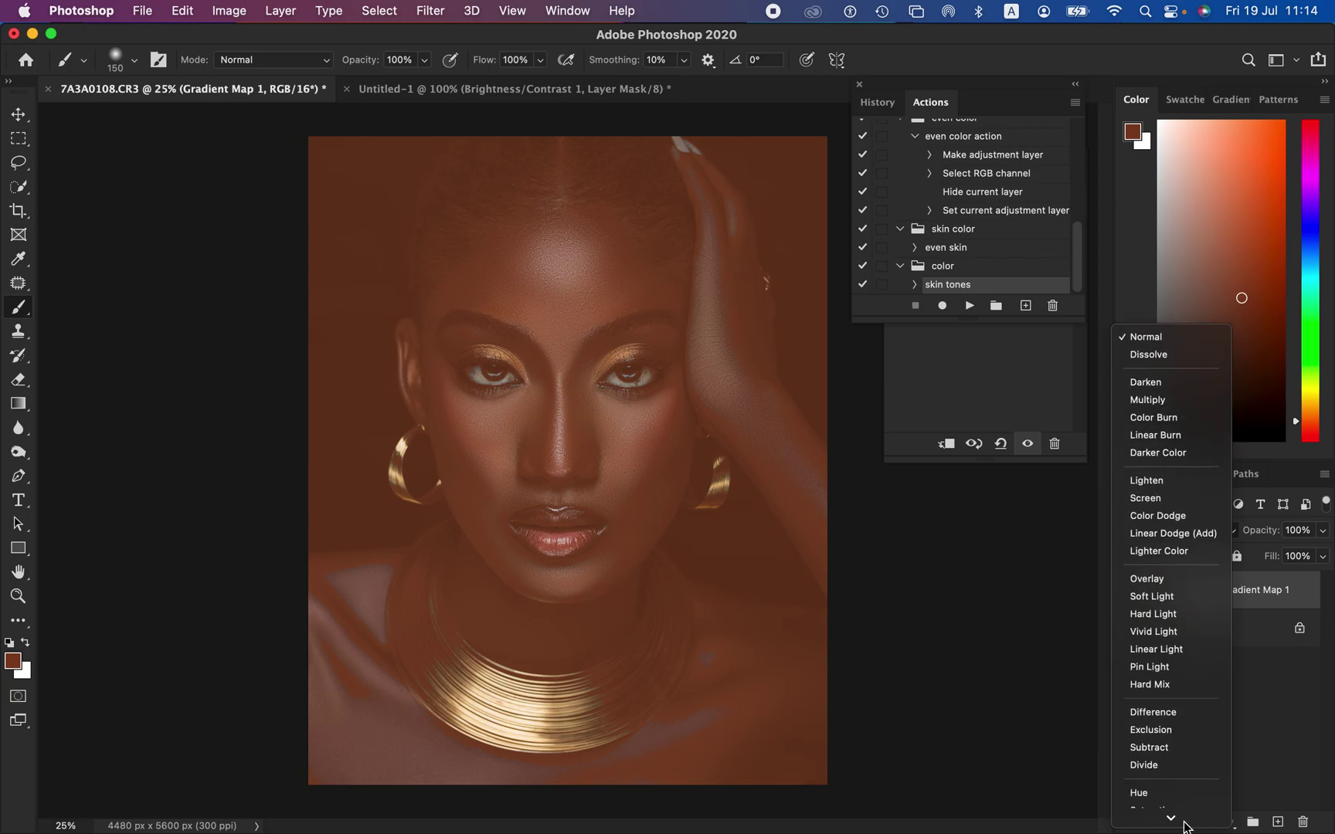
click(1163, 797)
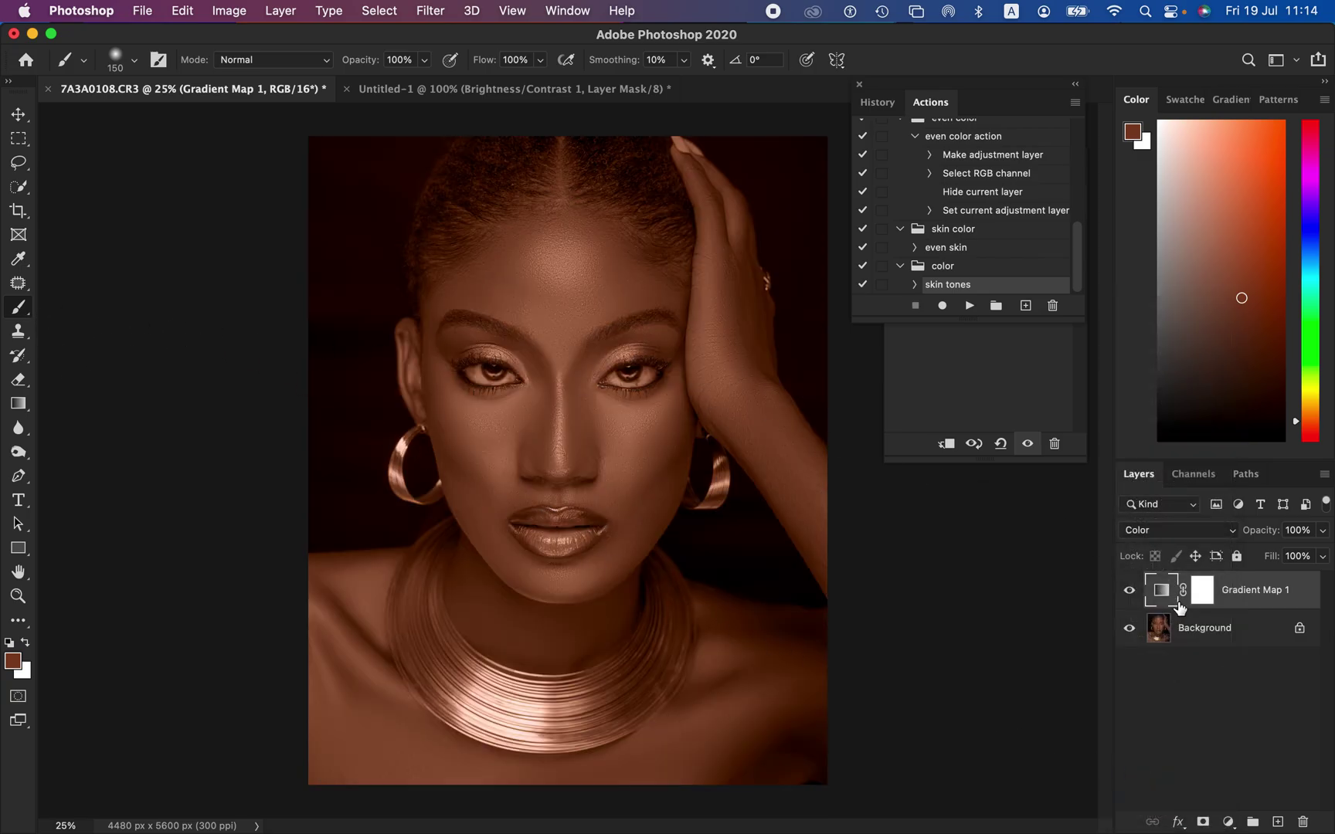
Invert the Gradient Map layer's mask to black and make white the foreground color.
click(1201, 593)
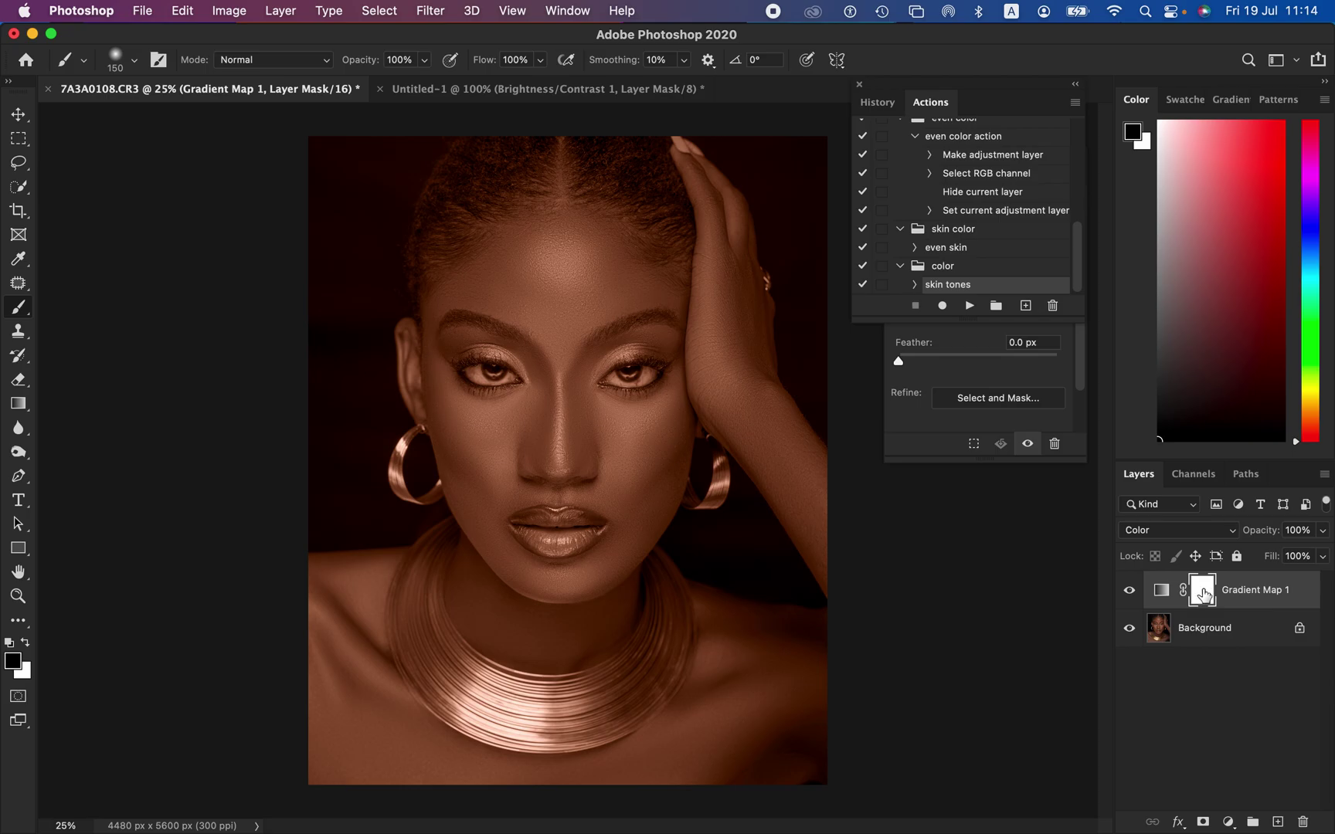
key(super+i)
click(25, 642)
Enlarge the brush to 700 and paint white on the mask over the chest and shoulders.
key(bracketright)
key(bracketright)
key(bracketright)
key(bracketright)
key(bracketright)
key(bracketright)
key(bracketright)
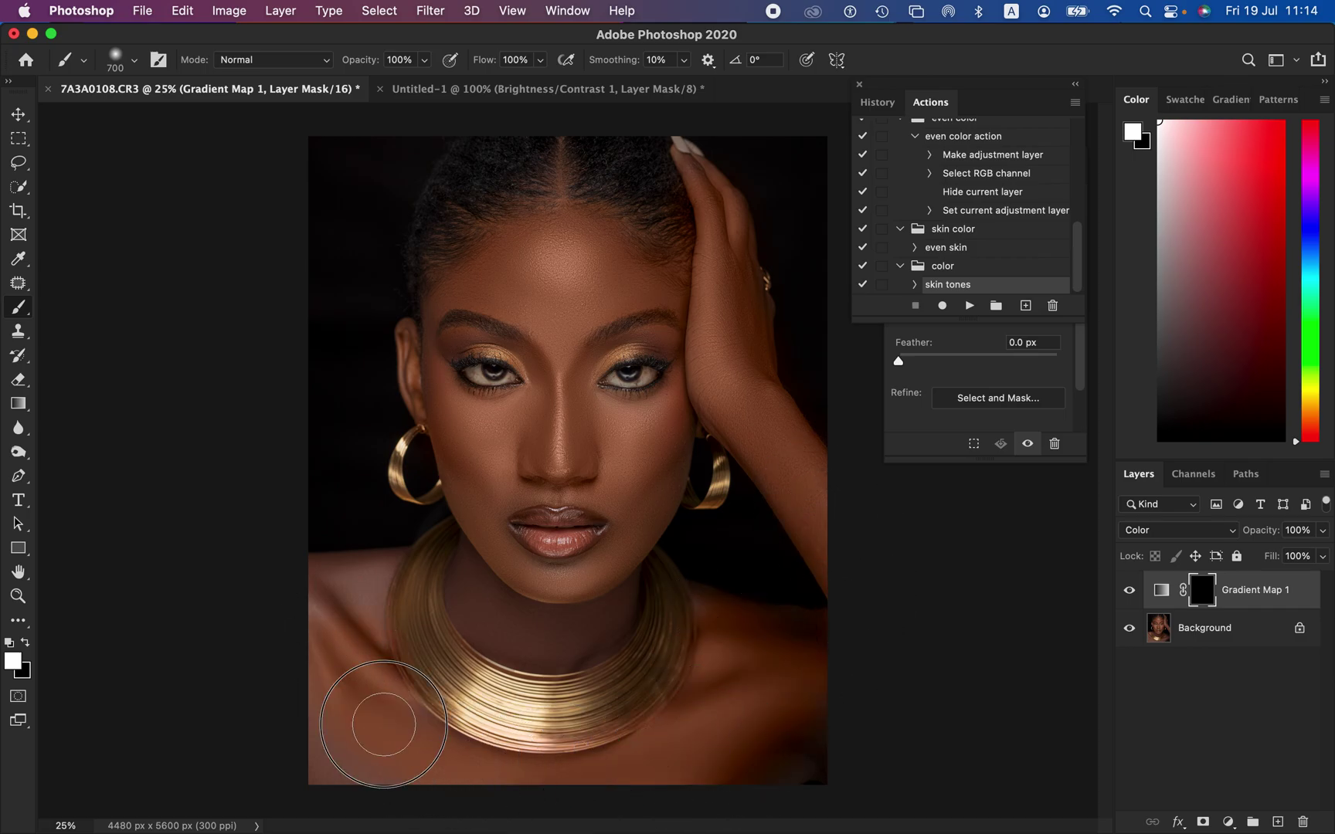
mouse_move(519, 772)
mouse_down()
mouse_move(790, 745)
mouse_move(706, 679)
mouse_up()
Reduce the brush to 400 and paint white on the mask over the face, forehead, hand and arm.
key(bracketleft)
key(bracketleft)
key(bracketleft)
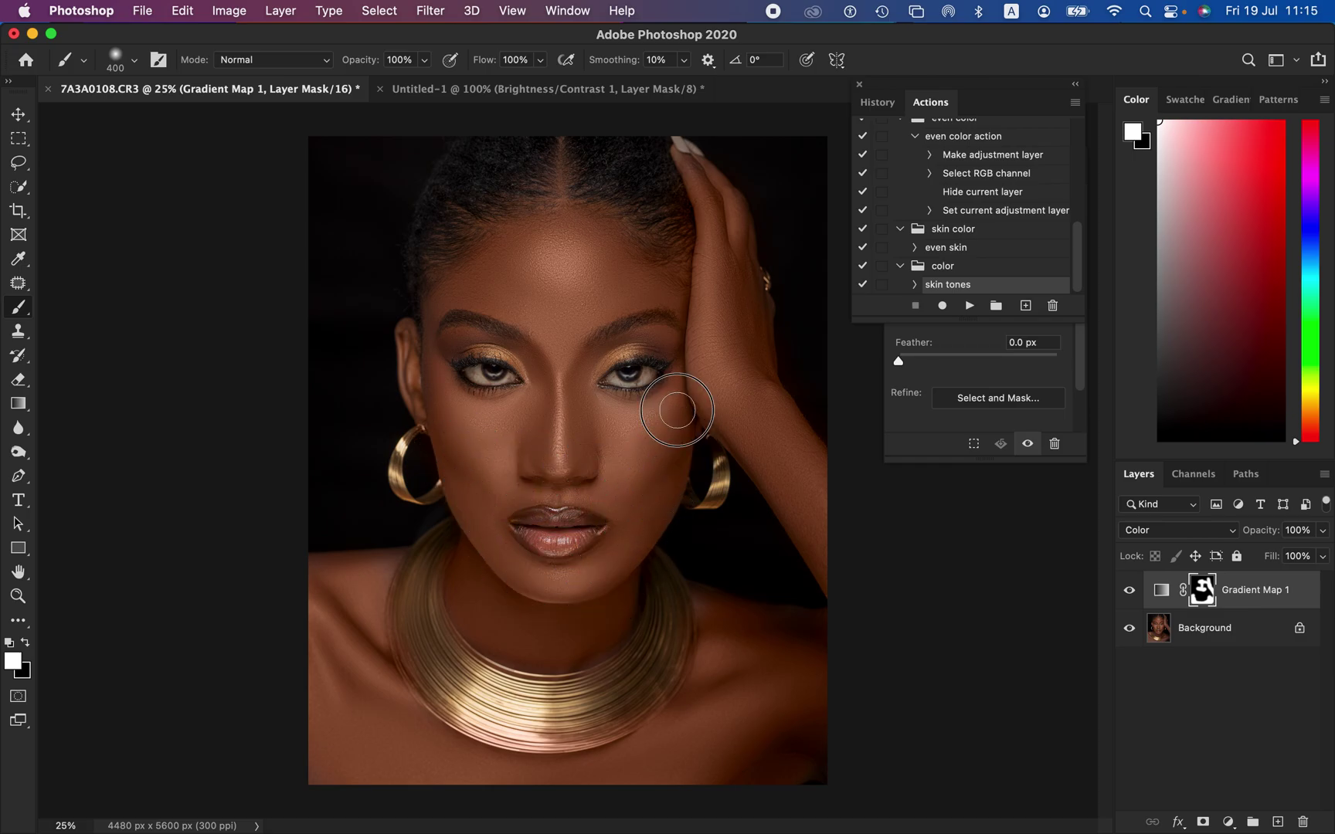
mouse_move(550, 202)
mouse_down()
mouse_move(563, 240)
mouse_move(519, 270)
mouse_move(449, 285)
mouse_move(431, 331)
mouse_up()
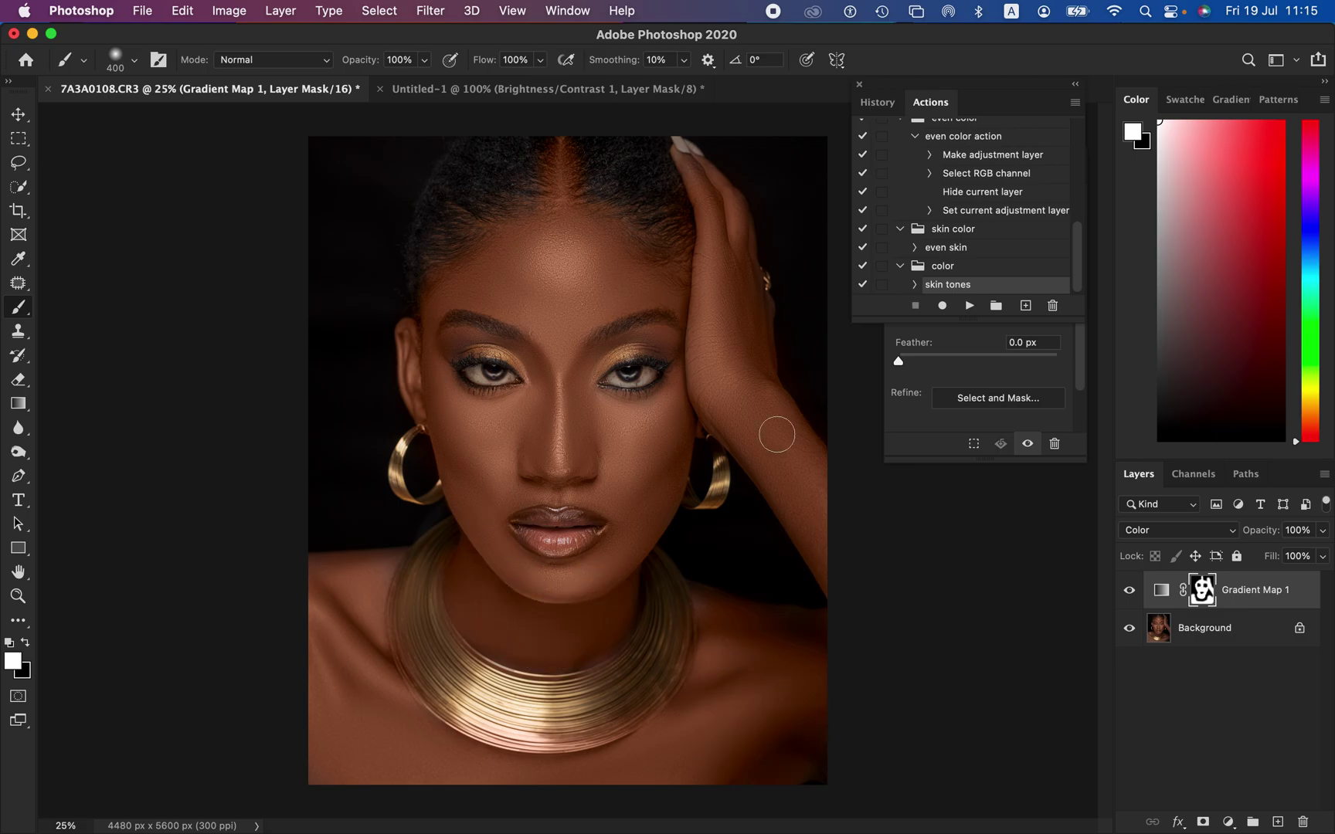
mouse_move(730, 202)
mouse_down()
mouse_move(691, 149)
mouse_move(725, 220)
mouse_up()
Switch to black and paint the effect off the fingertips and the hair on the mask.
key(x)
drag(686, 139, 688, 143)
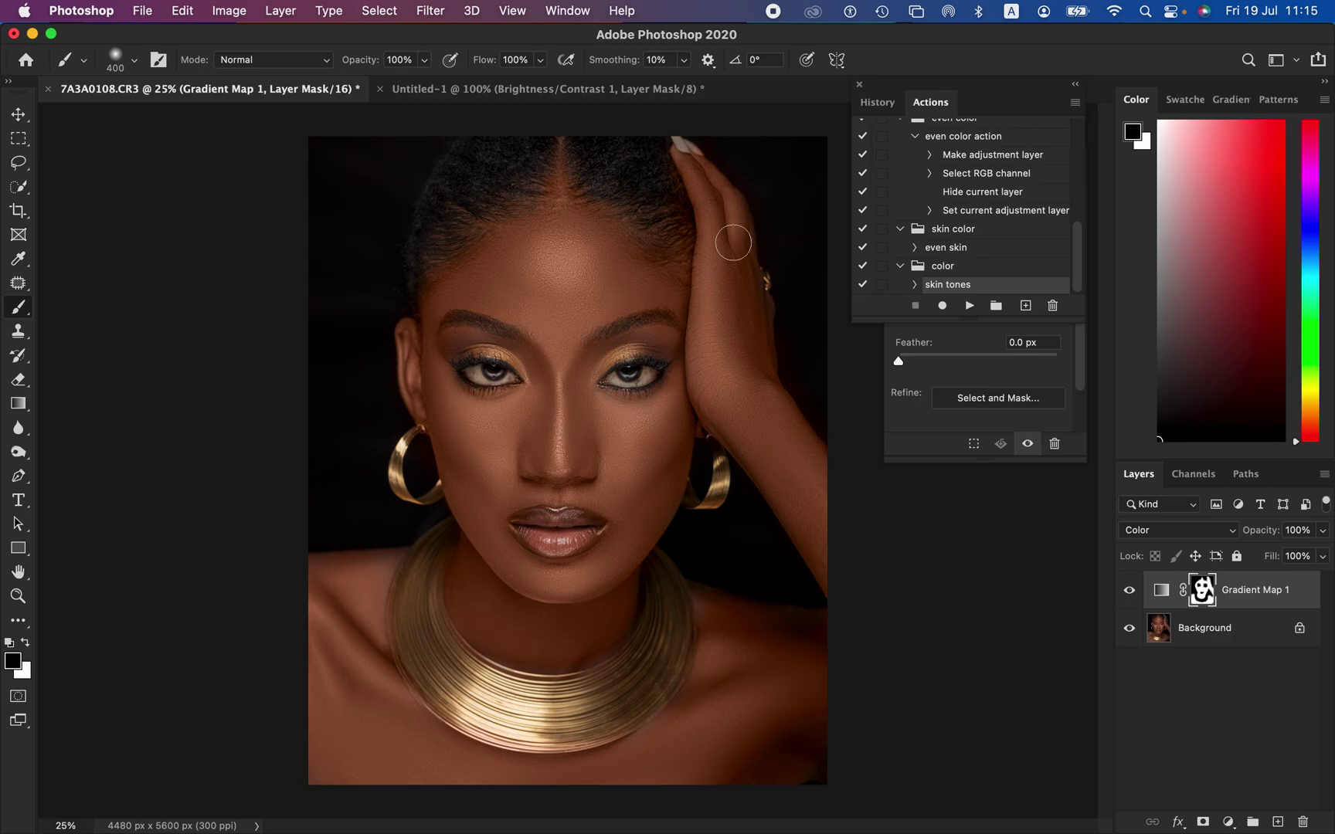
mouse_move(646, 159)
mouse_down()
mouse_move(675, 228)
mouse_move(659, 162)
mouse_up()
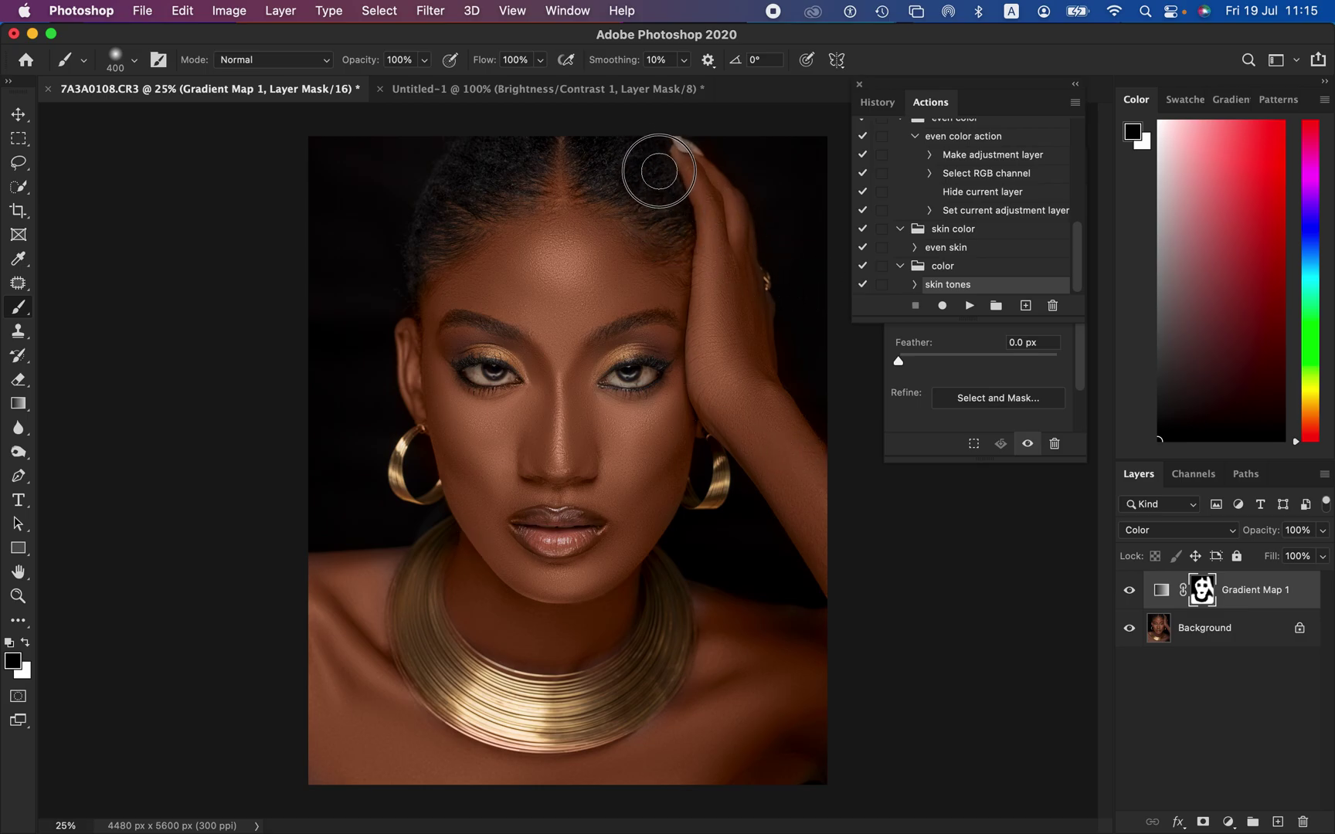
Lower the Gradient Map layer's opacity to 72% and compare the portrait with and without the layer.
click(1323, 530)
mouse_move(1319, 553)
mouse_down()
mouse_move(1293, 553)
mouse_move(1298, 563)
mouse_up()
click(1130, 593)
click(1130, 593)
click(1130, 593)
click(1130, 593)
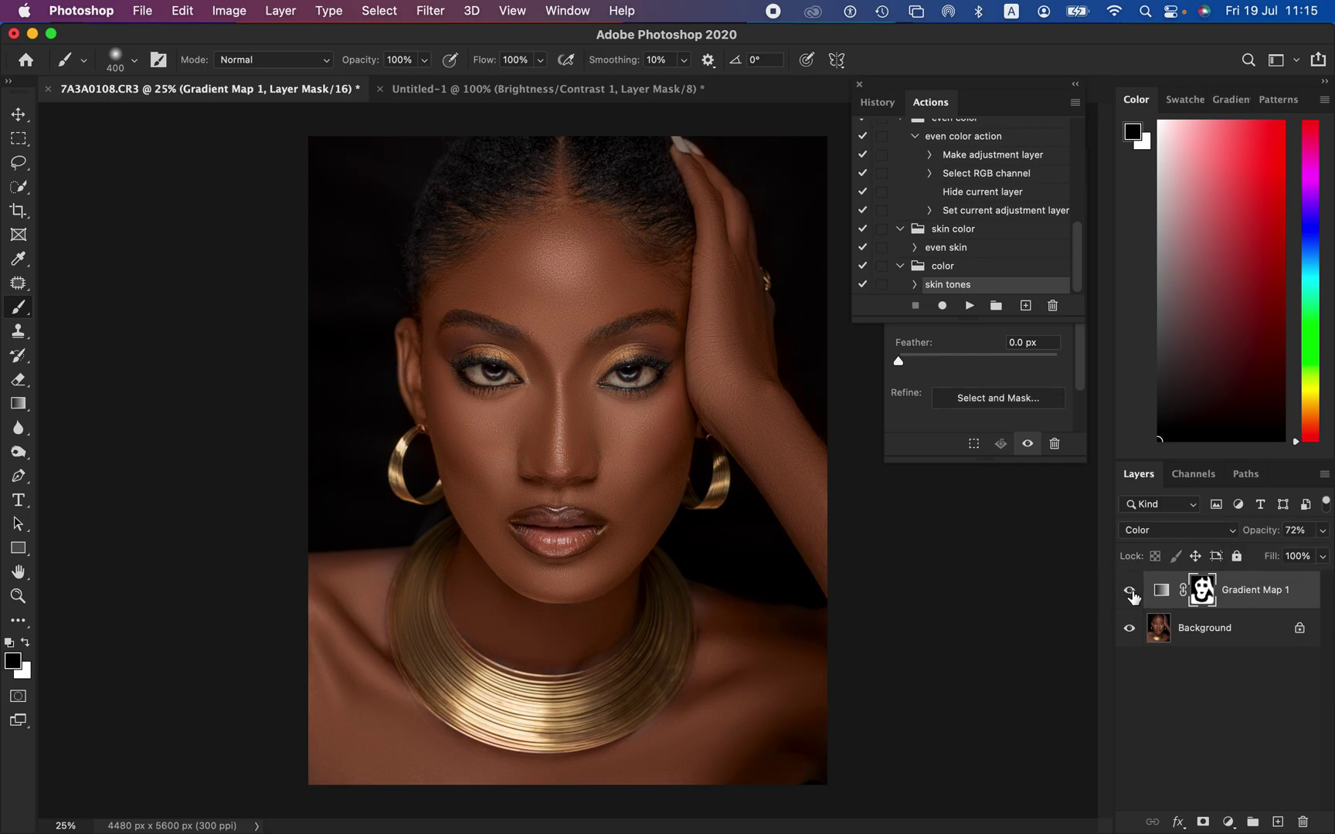
click(1130, 593)
click(1130, 593)
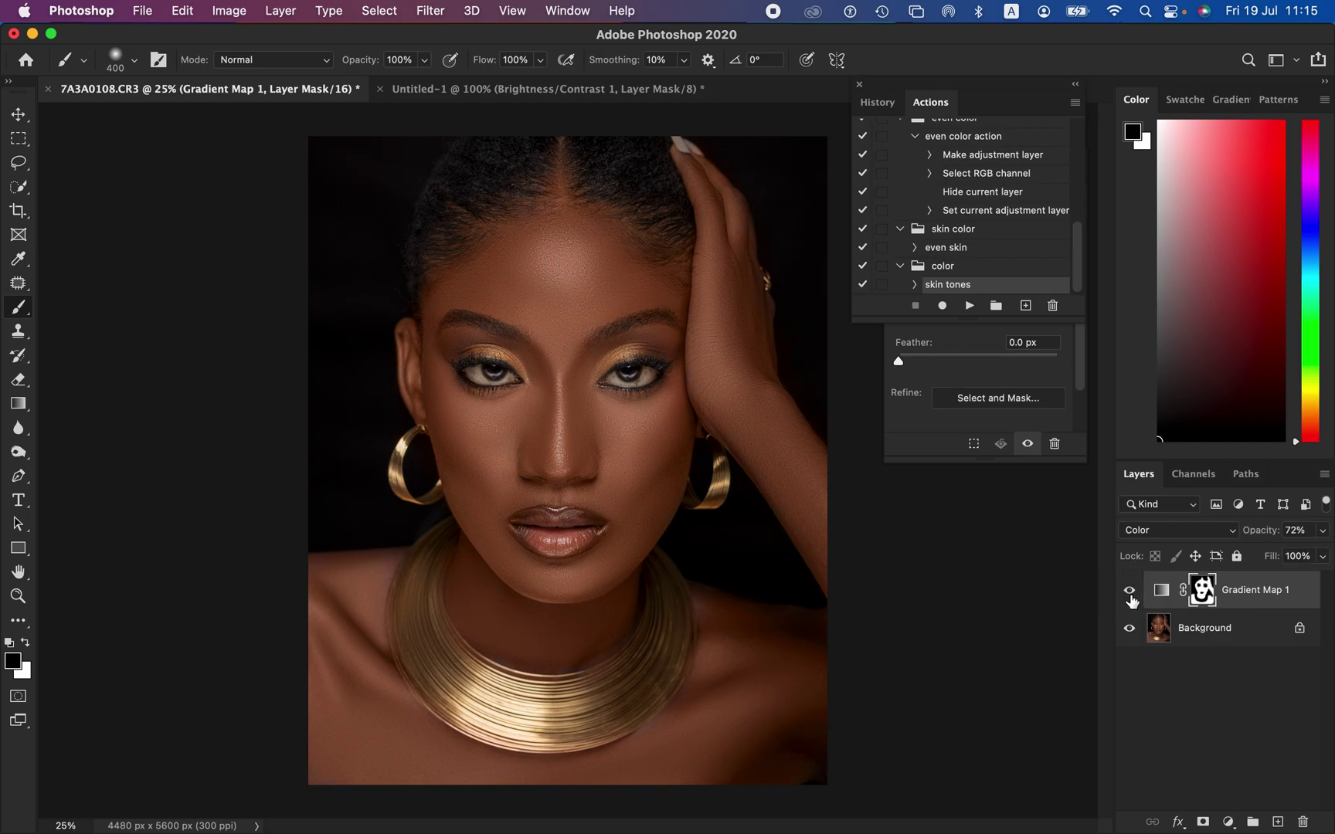